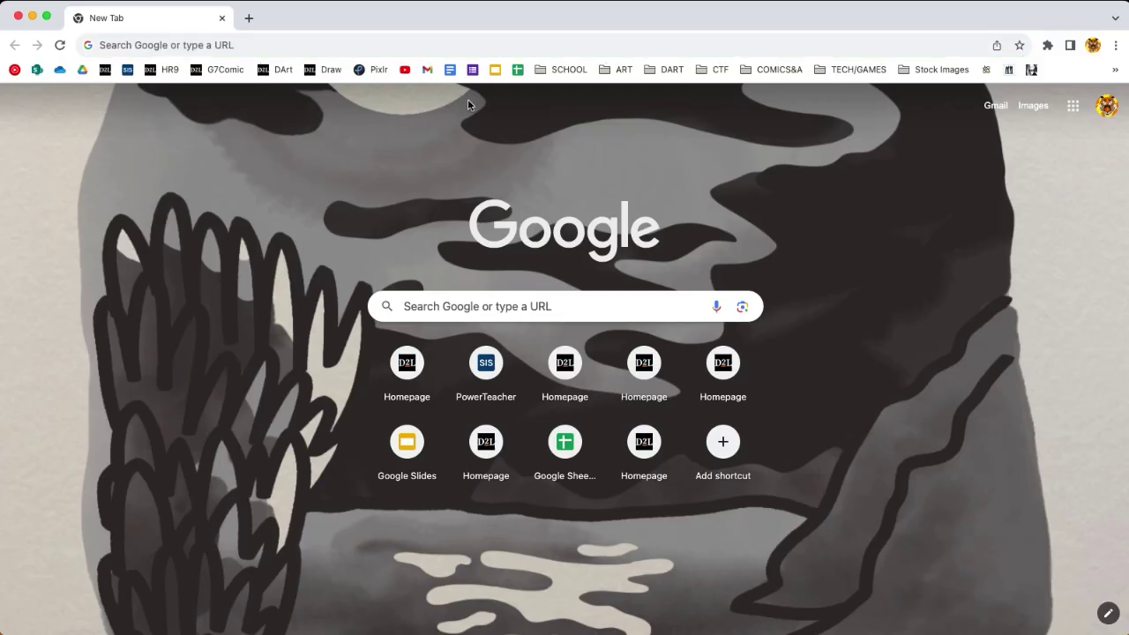
- From Google Drive, create a new blank Google Drawings document through New > More
click(81, 72)
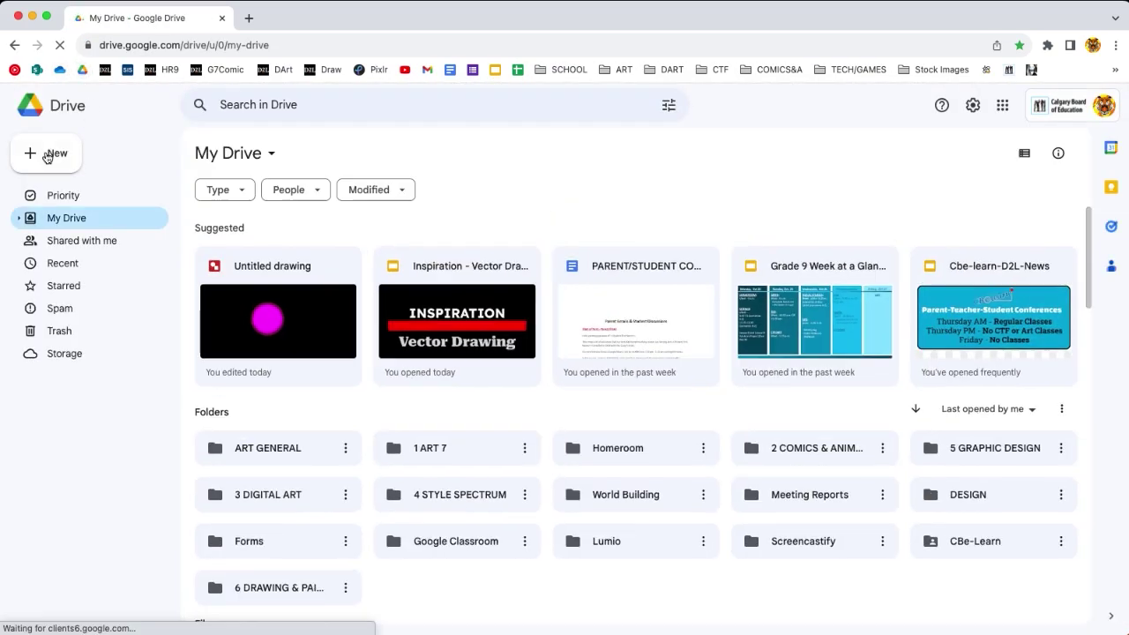
click(48, 157)
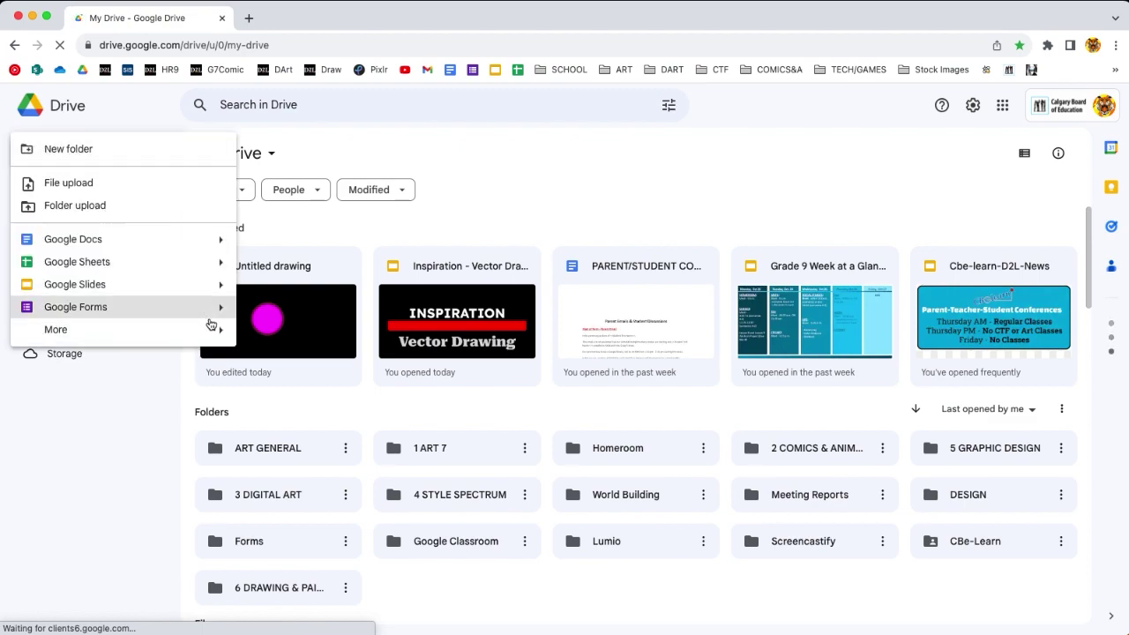
mouse_move(216, 331)
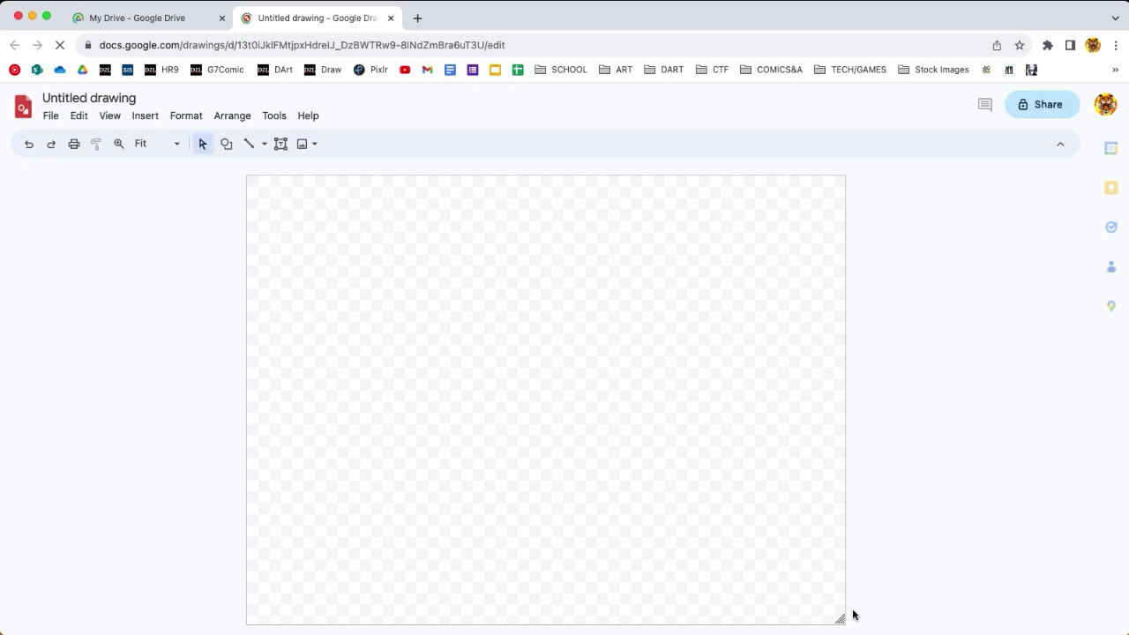
- Shrink the canvas slightly and set its background to solid black
mouse_move(833, 614)
mouse_down()
mouse_move(794, 585)
mouse_move(814, 604)
mouse_up()
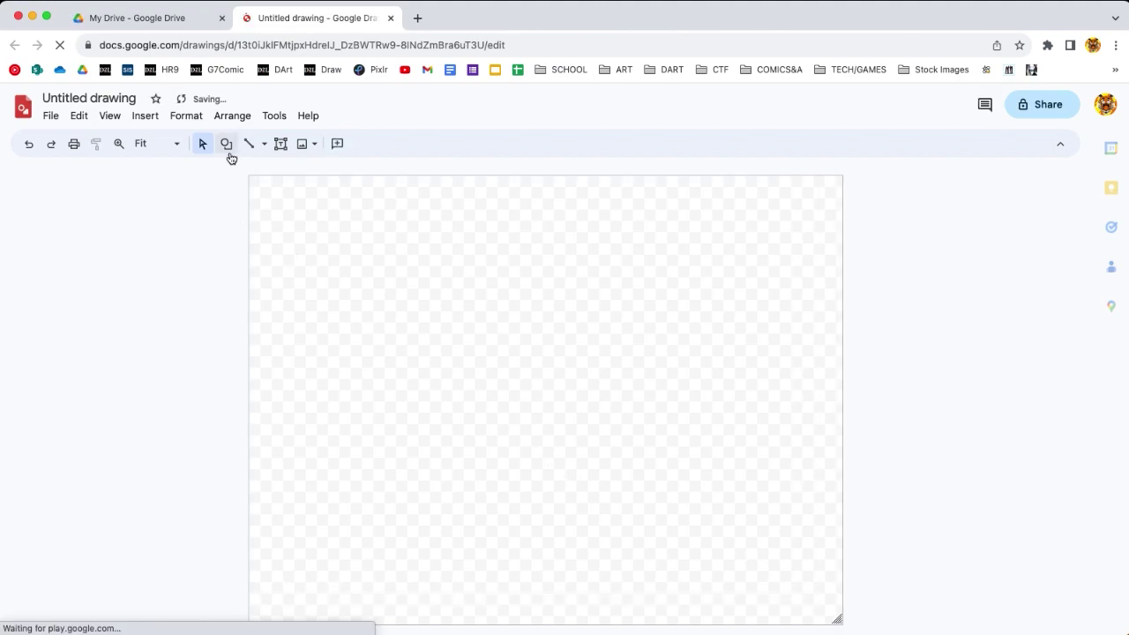
right_click(515, 367)
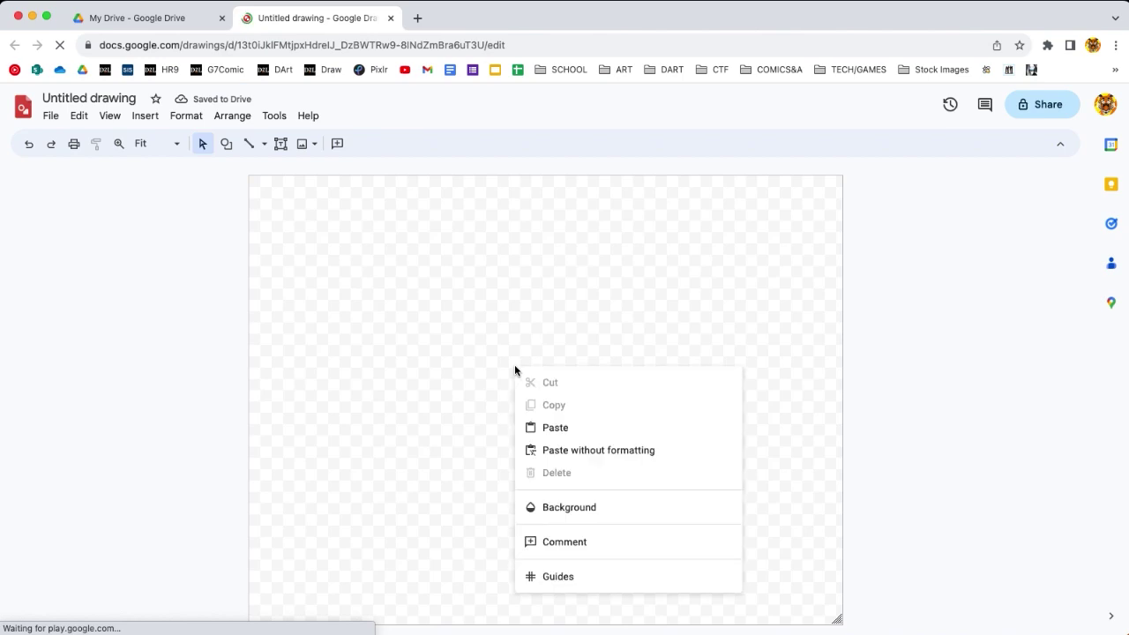
mouse_move(641, 510)
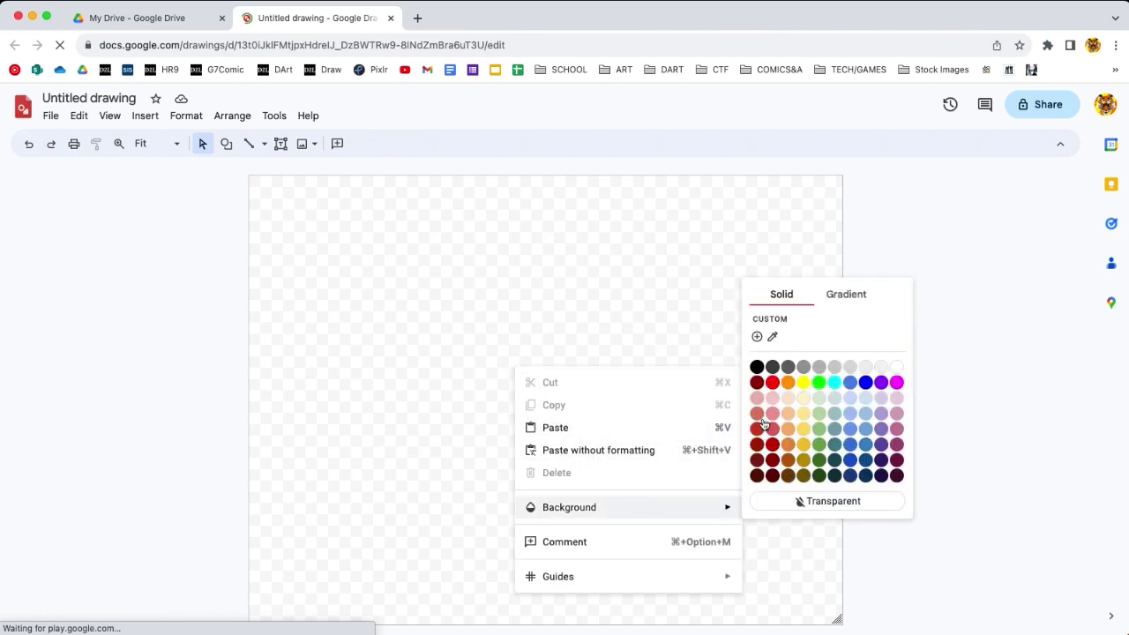
click(757, 367)
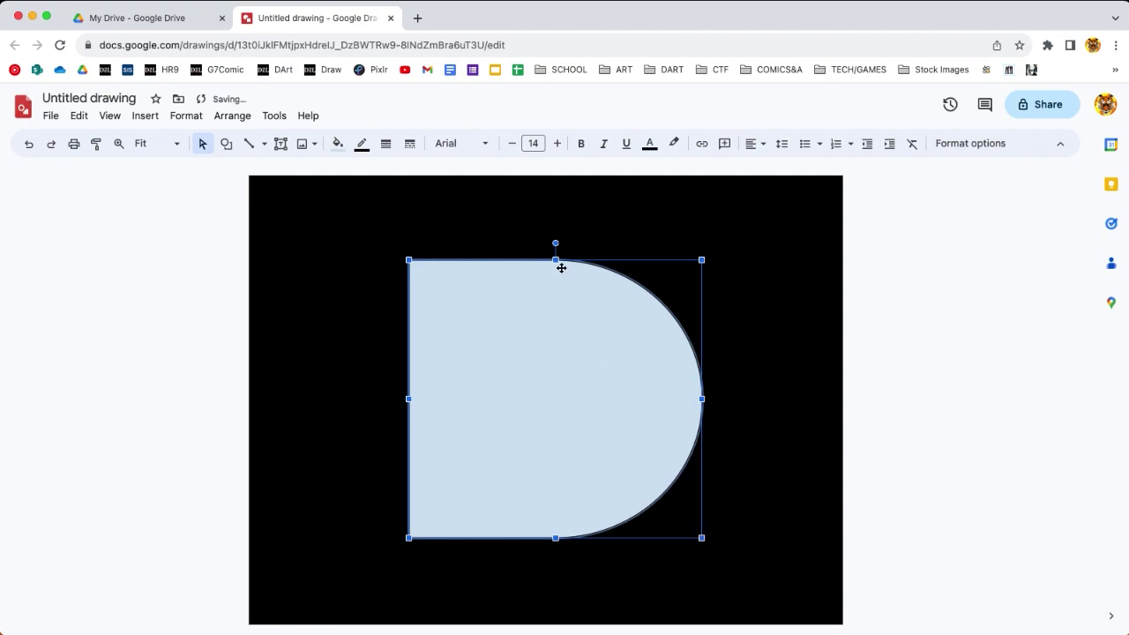
- Rotate the rounded-corner shape 90° and centre it on the black canvas
drag(596, 251, 758, 398)
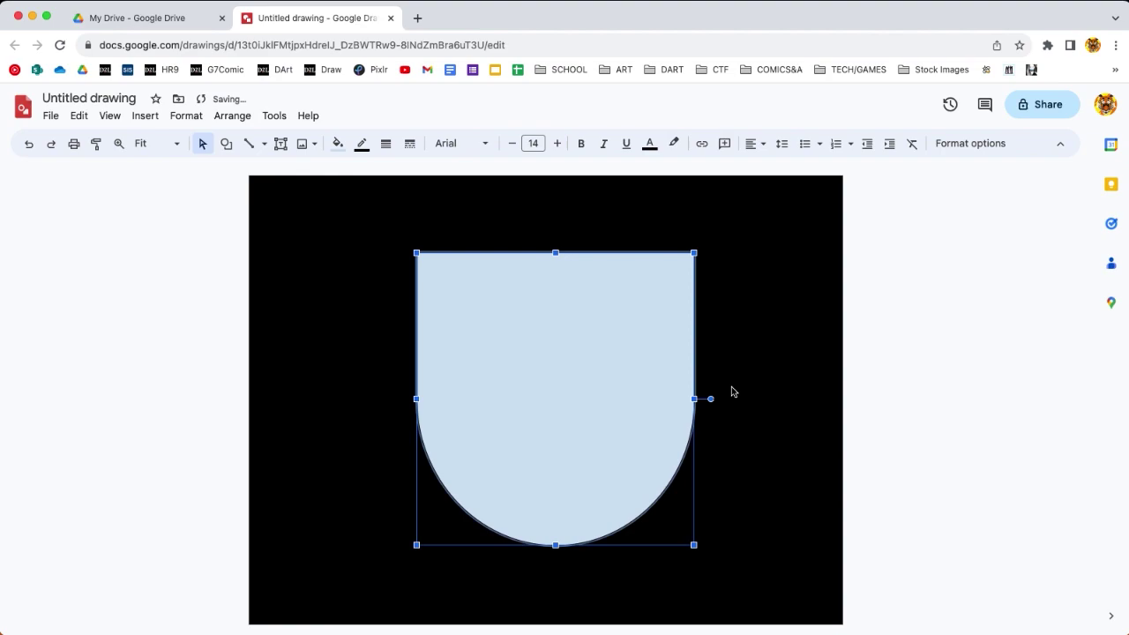
mouse_move(633, 377)
mouse_down()
mouse_move(650, 391)
mouse_move(640, 396)
mouse_up()
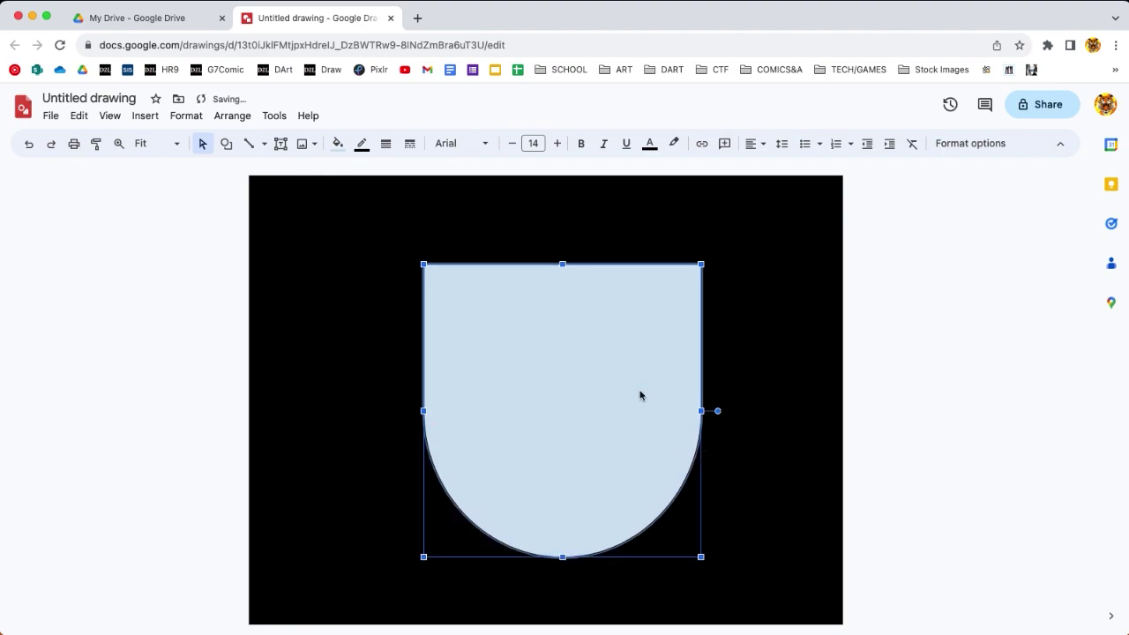
click(183, 241)
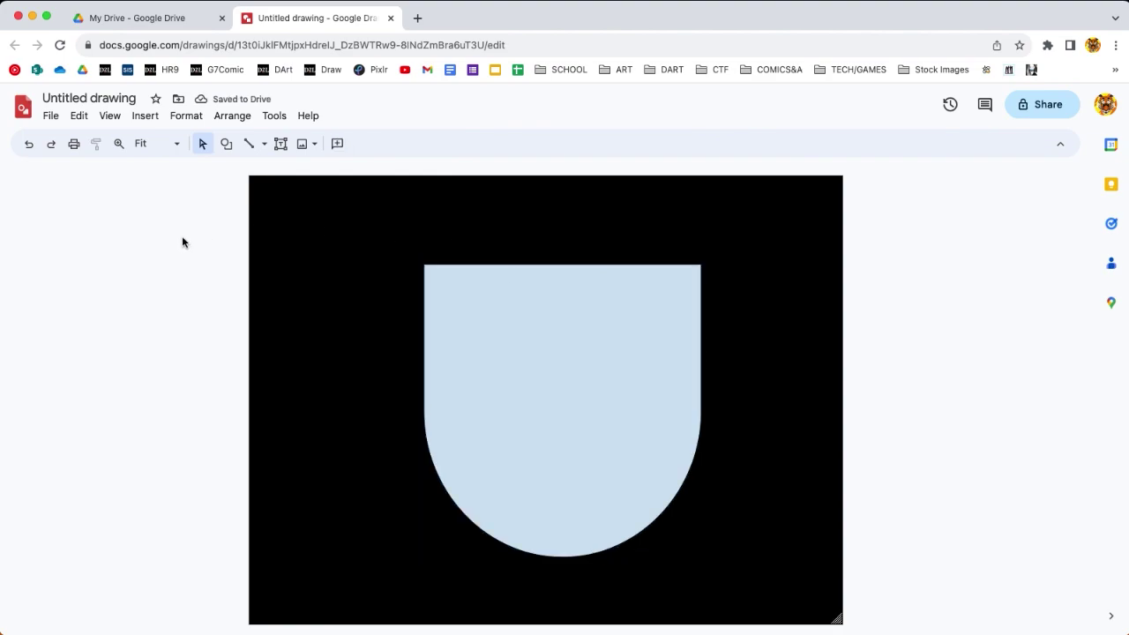
- Fill the shield light purple and make its border transparent
click(448, 295)
click(338, 146)
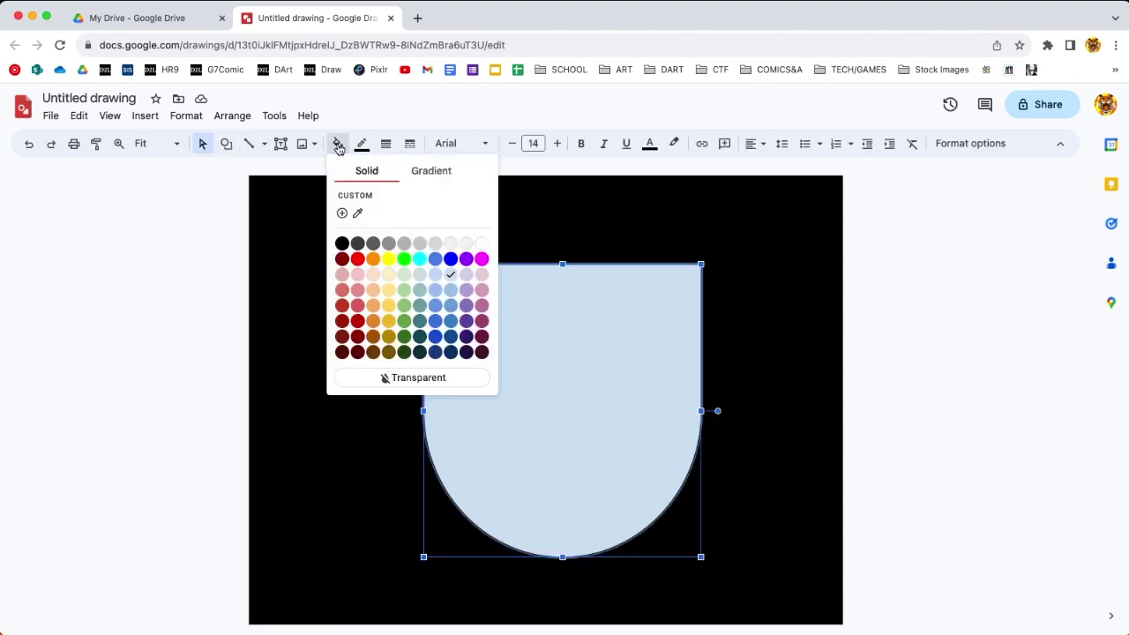
click(466, 291)
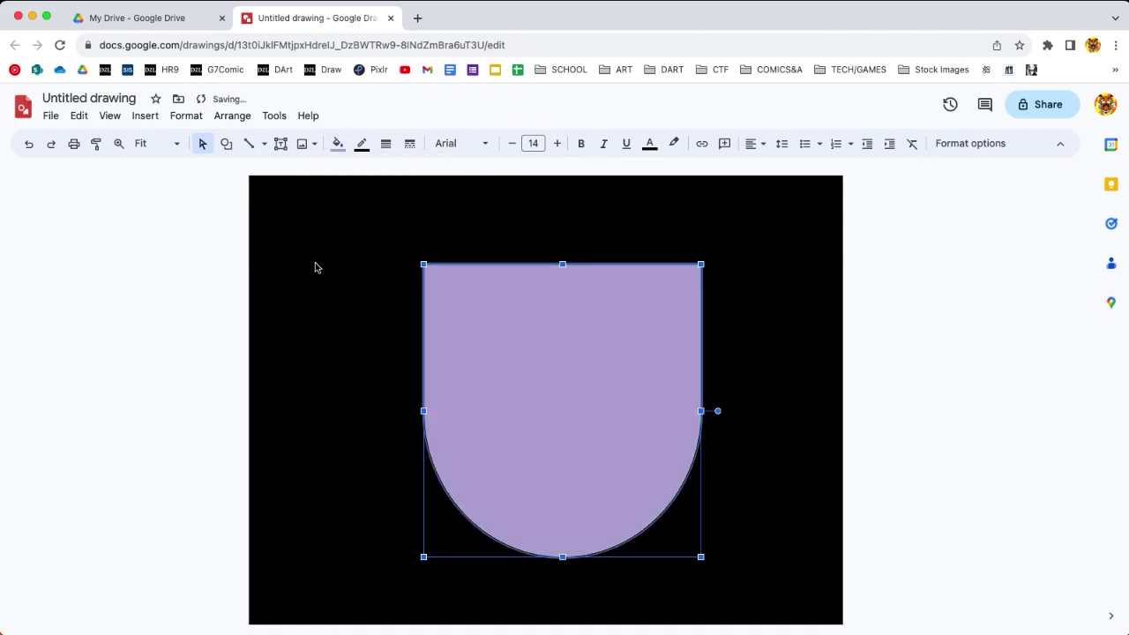
click(361, 145)
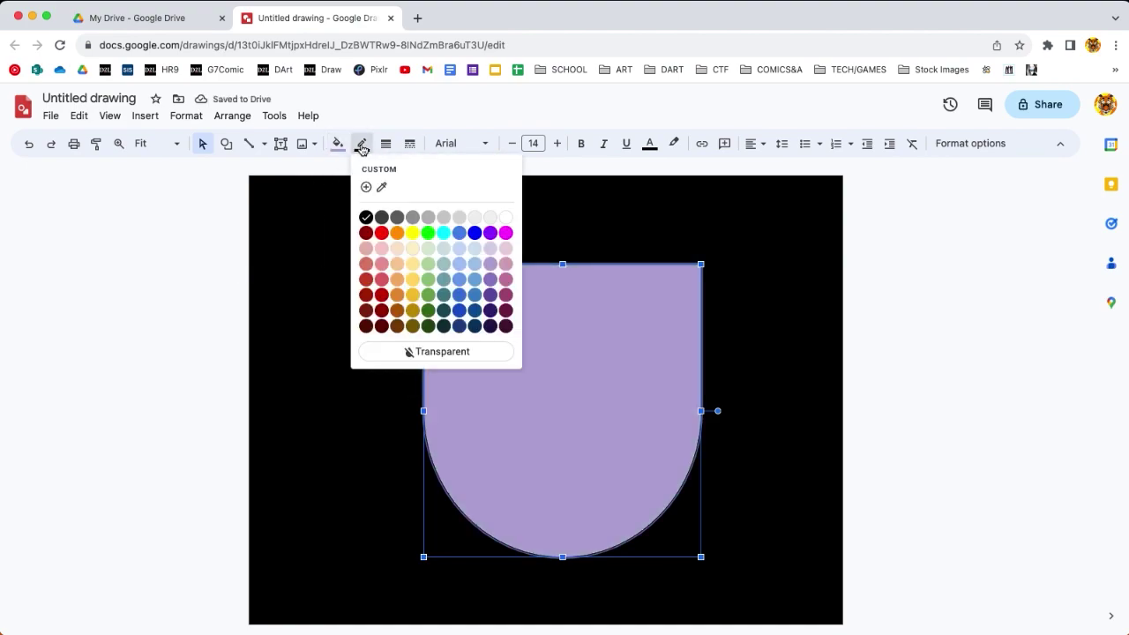
click(442, 351)
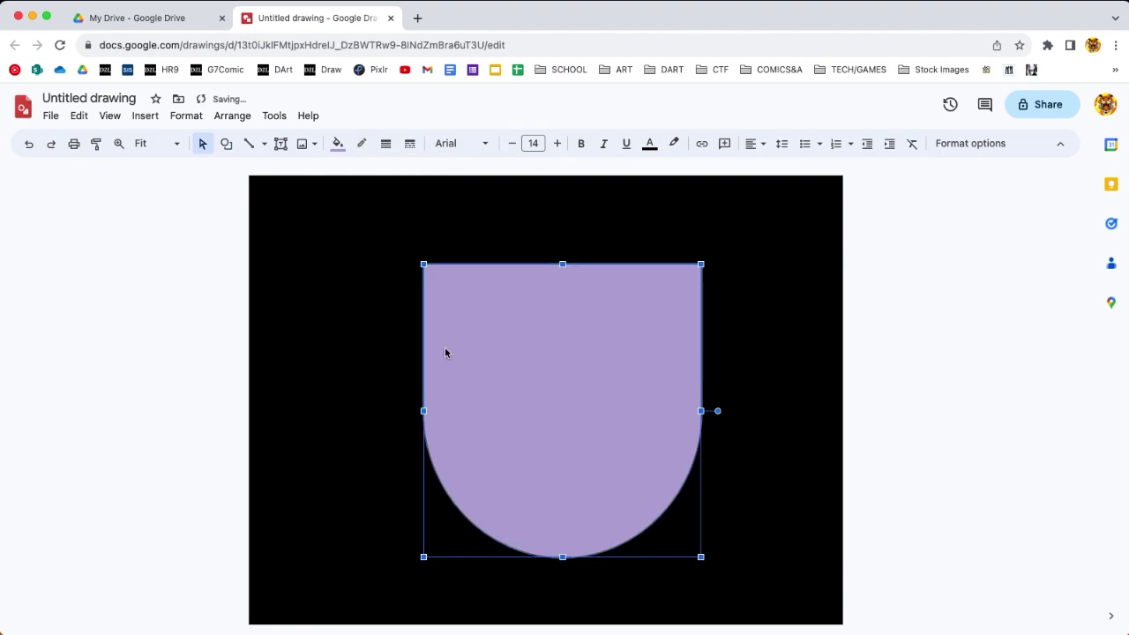
click(299, 292)
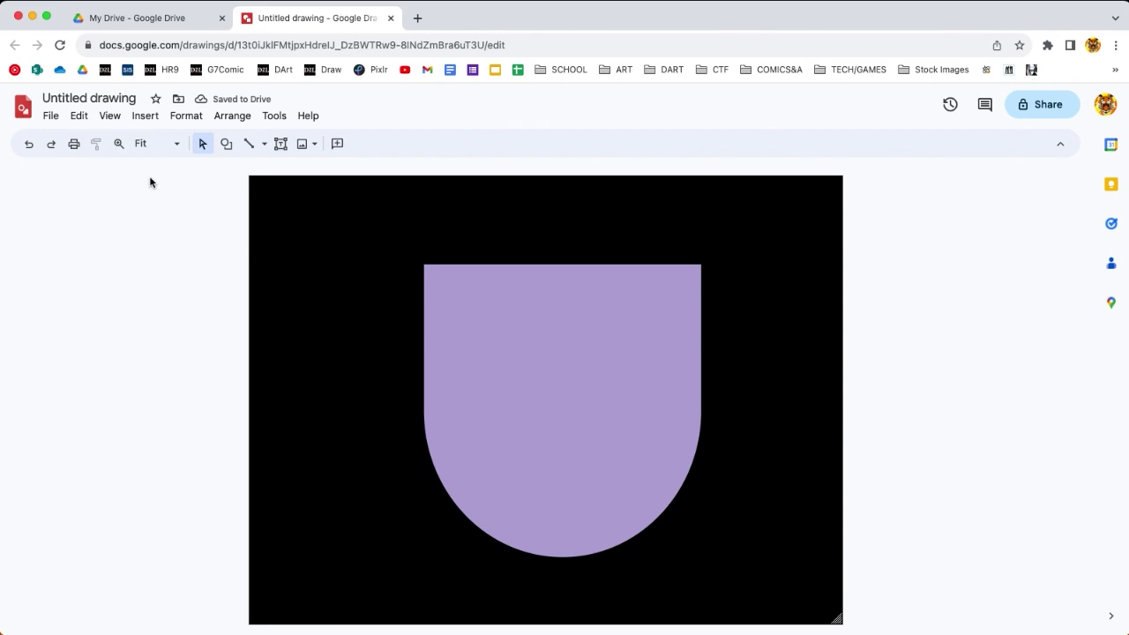
- Draw a pie shape on the shield's upper left and enlarge it slightly
click(227, 143)
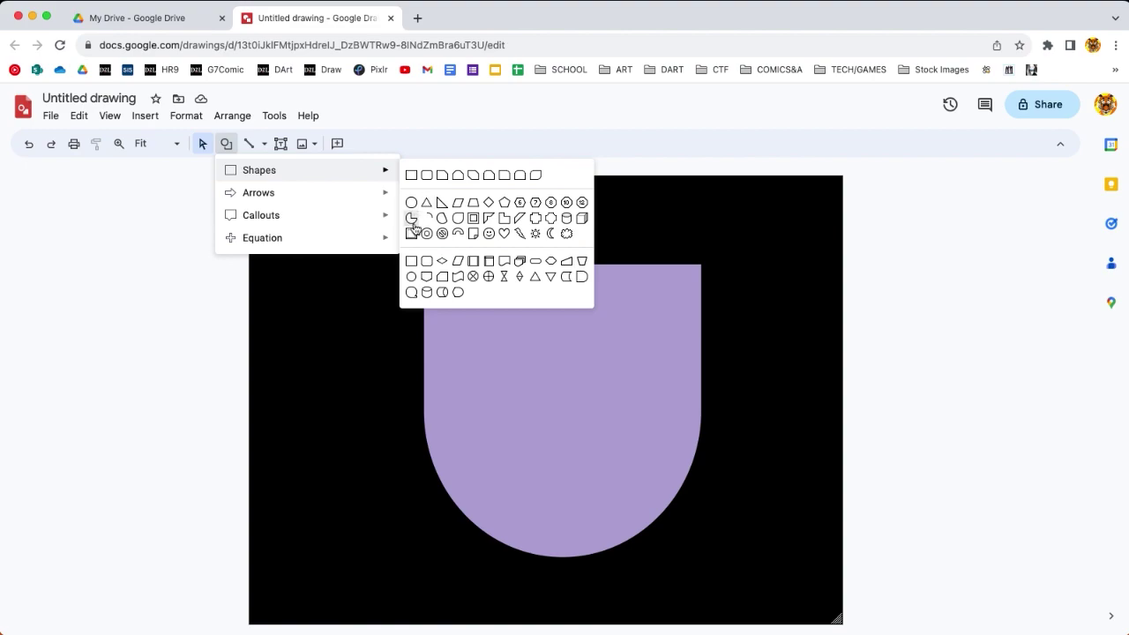
click(412, 219)
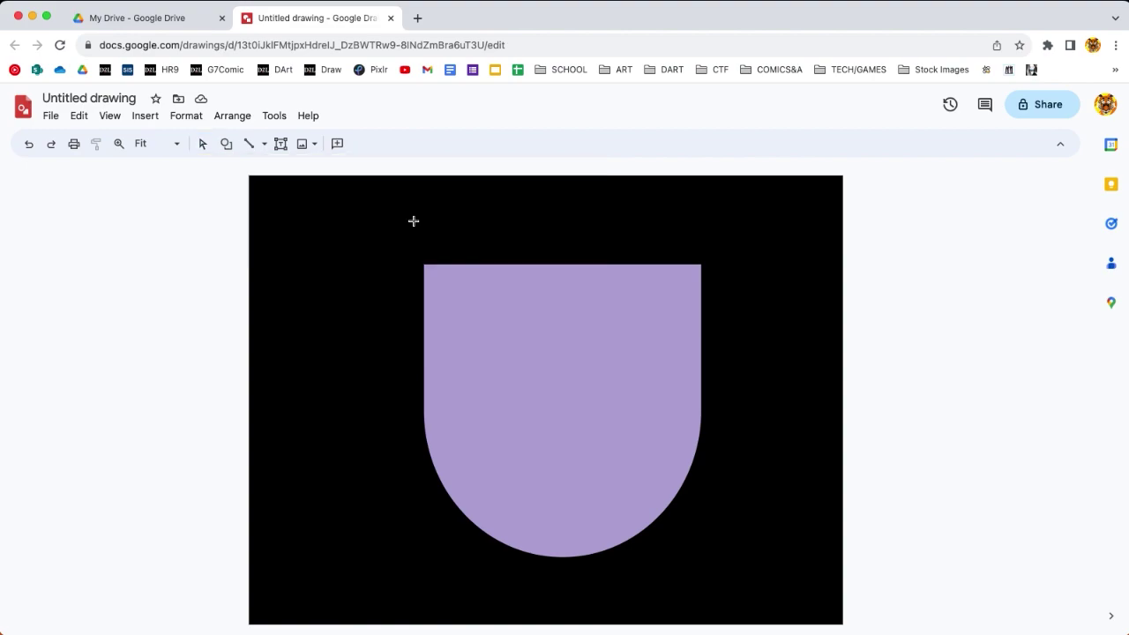
drag(488, 327, 550, 399)
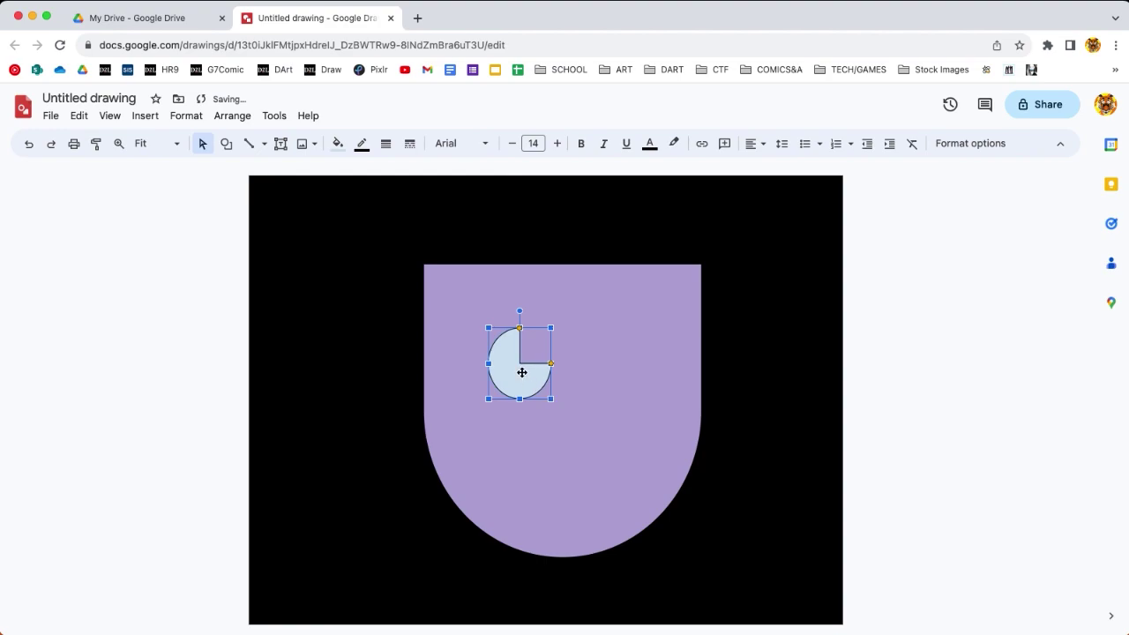
drag(551, 399, 519, 384)
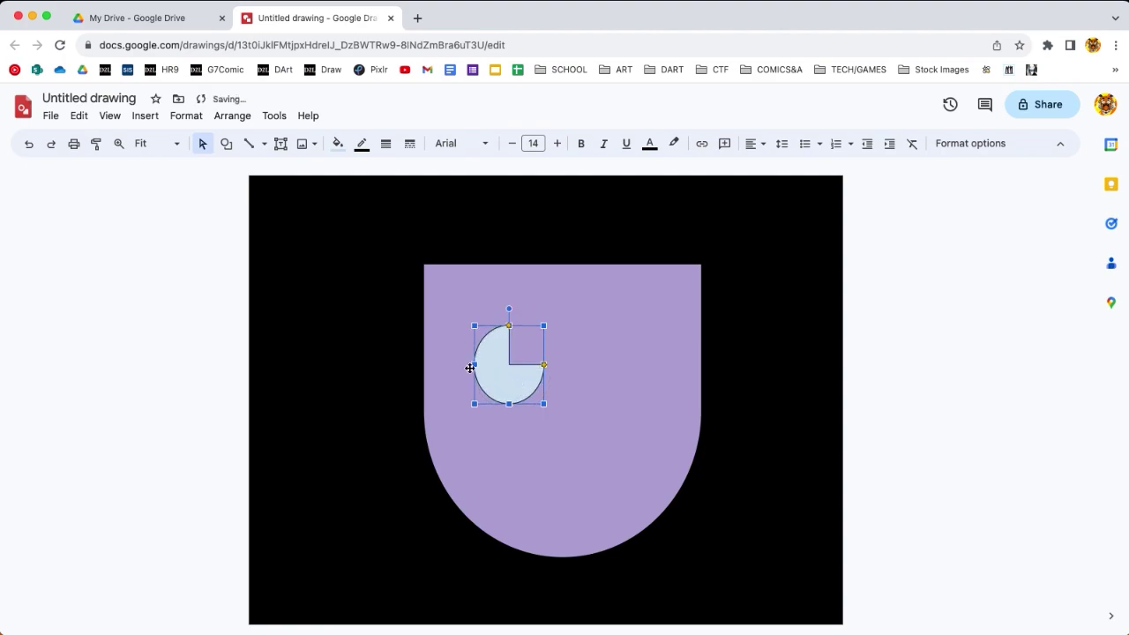
- Fill the pie eye dark purple
click(338, 144)
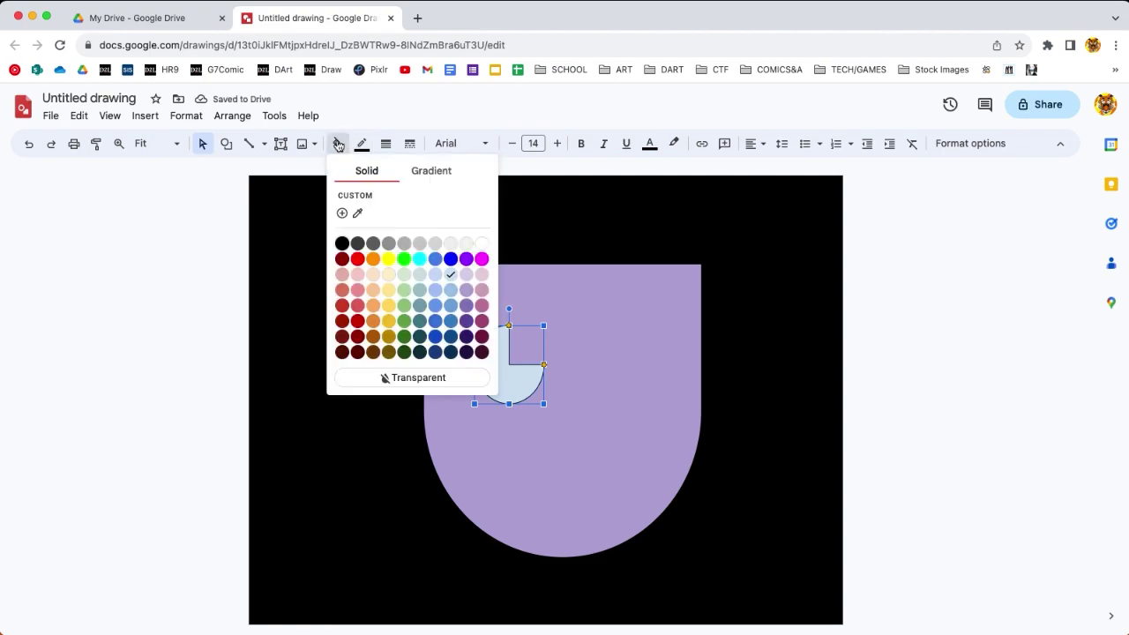
click(404, 260)
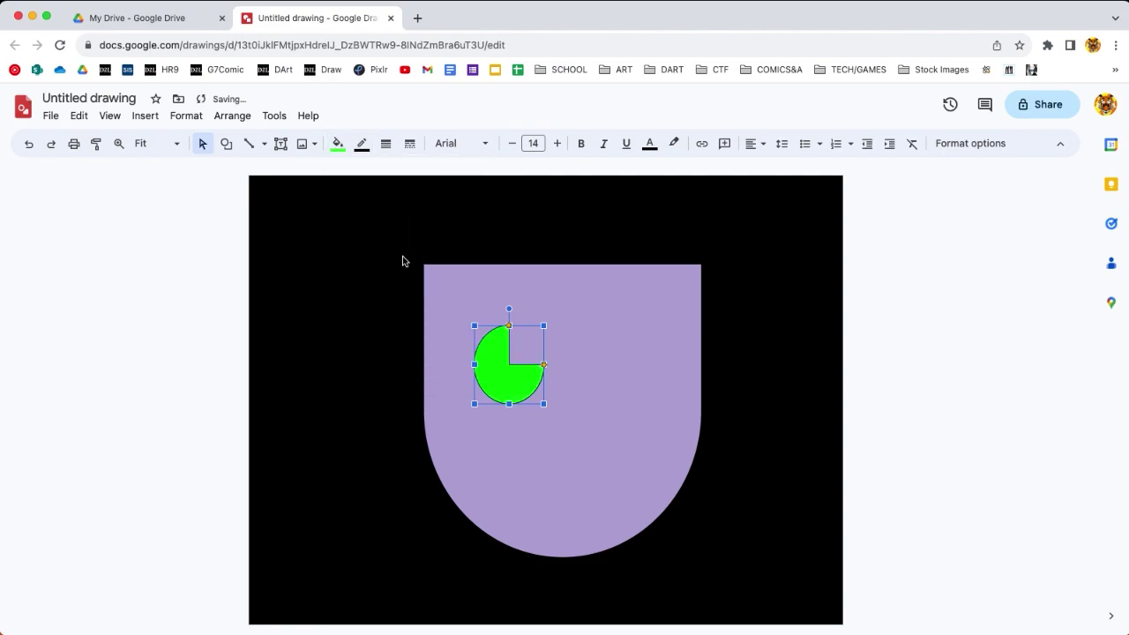
click(337, 144)
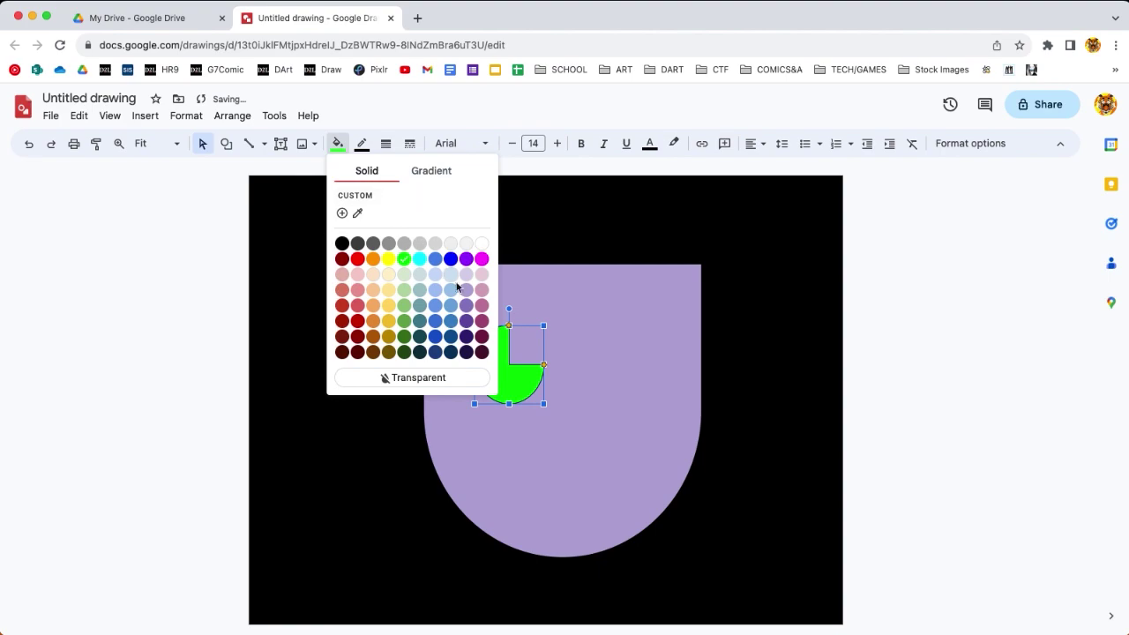
click(466, 321)
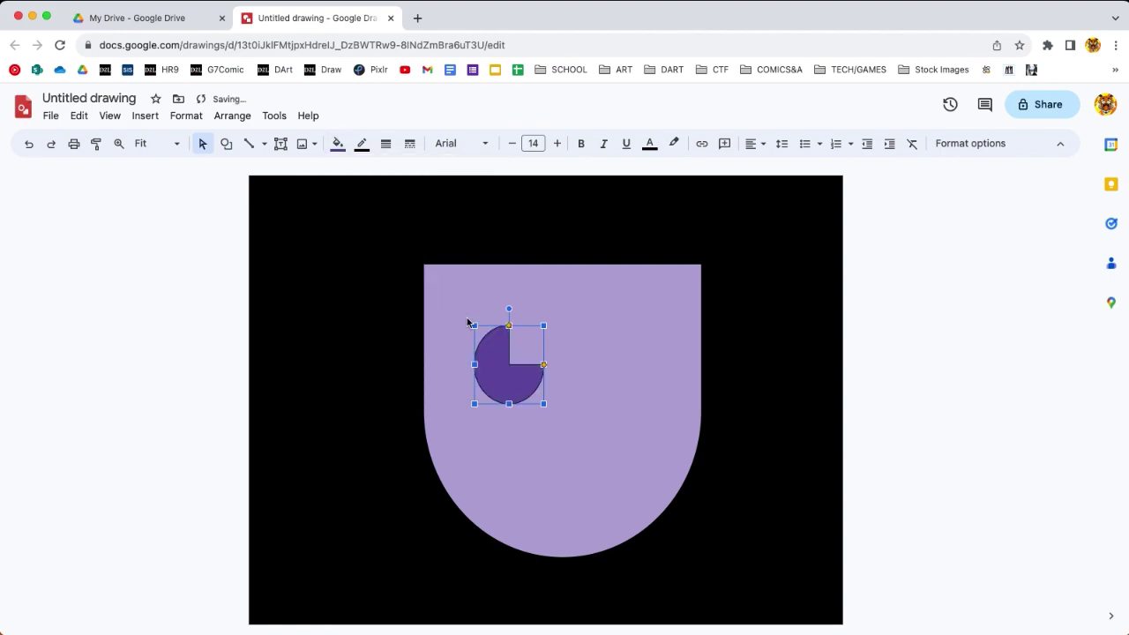
click(337, 144)
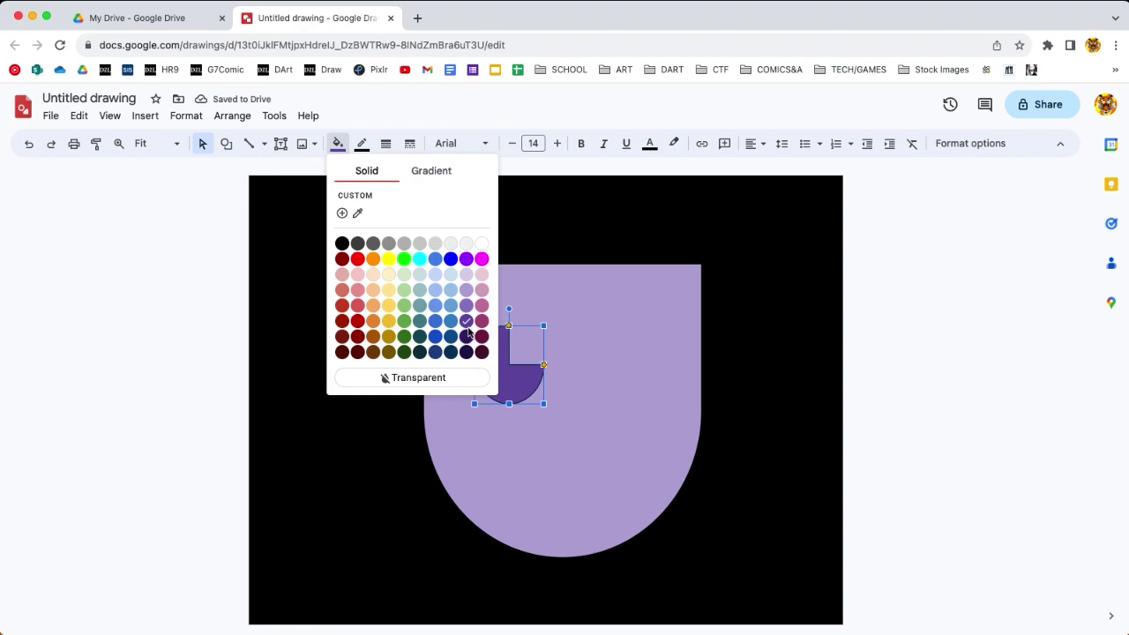
click(559, 380)
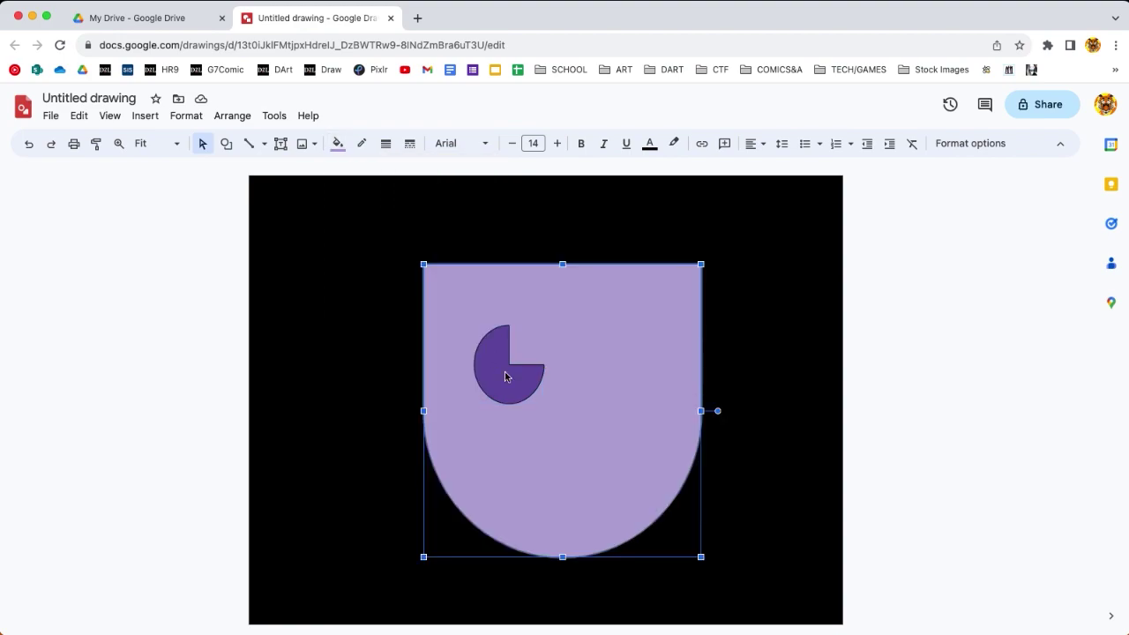
click(506, 377)
- Duplicate the pie eye and place the copy to the right, level with the first
right_click(506, 378)
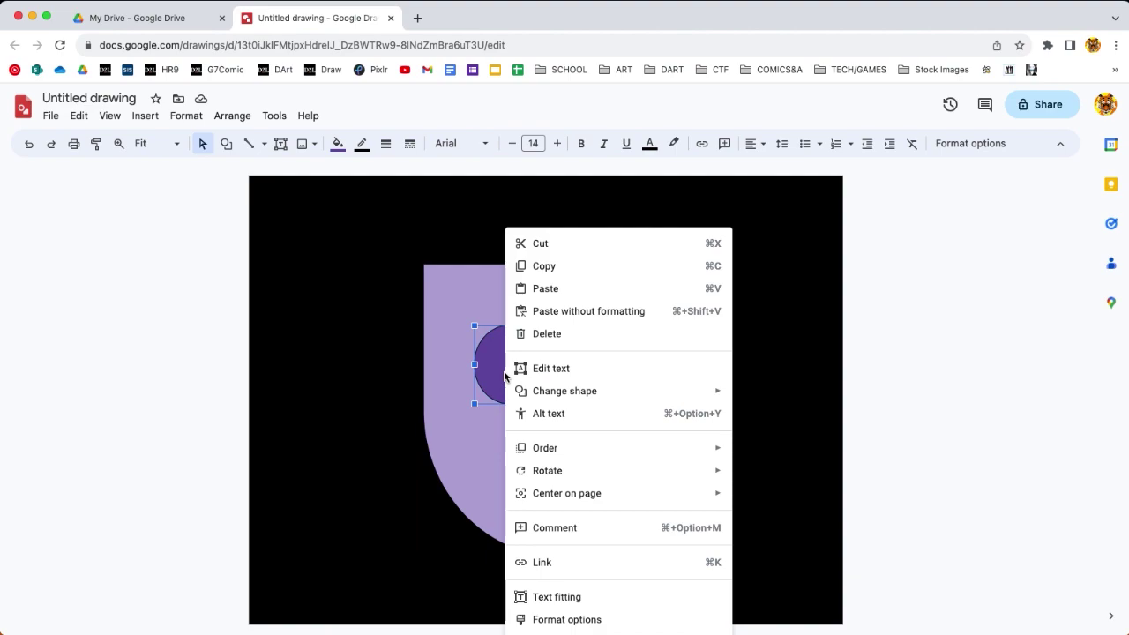
click(542, 267)
key(super+v)
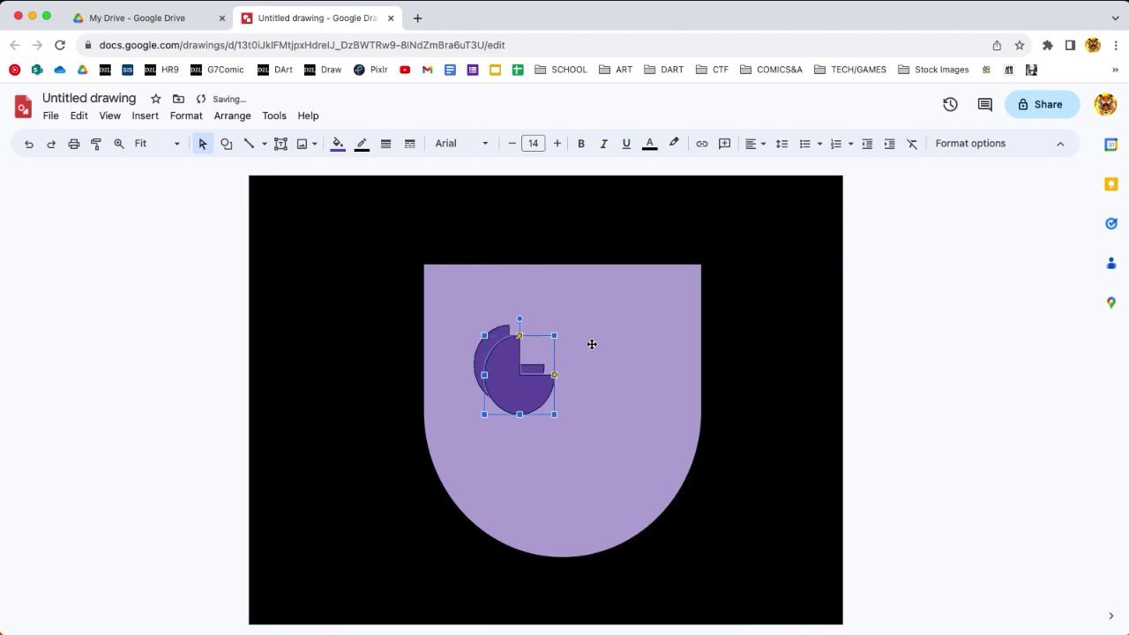
drag(514, 387, 593, 382)
click(921, 361)
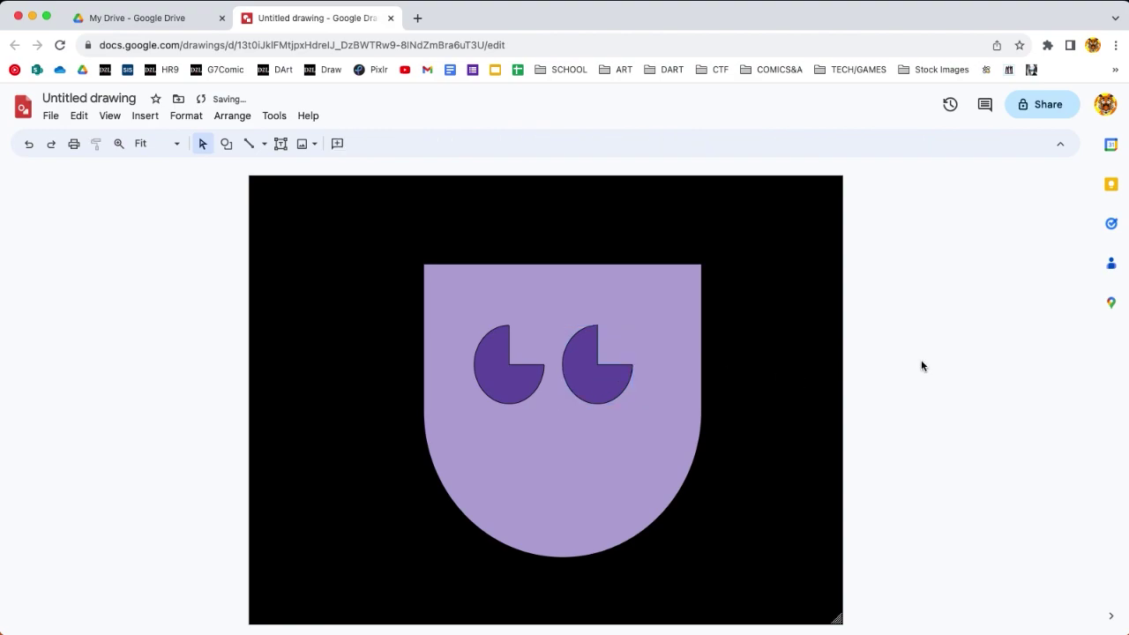
- Draw a moon shape, rotate it horizontal and move it into the mouth position
click(226, 147)
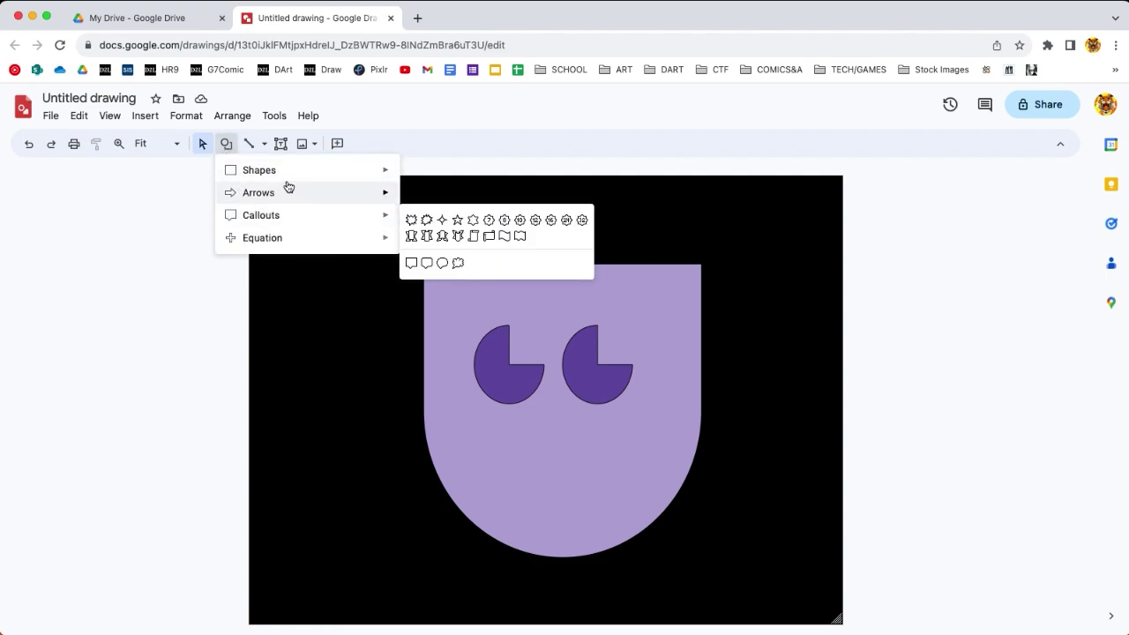
mouse_move(295, 176)
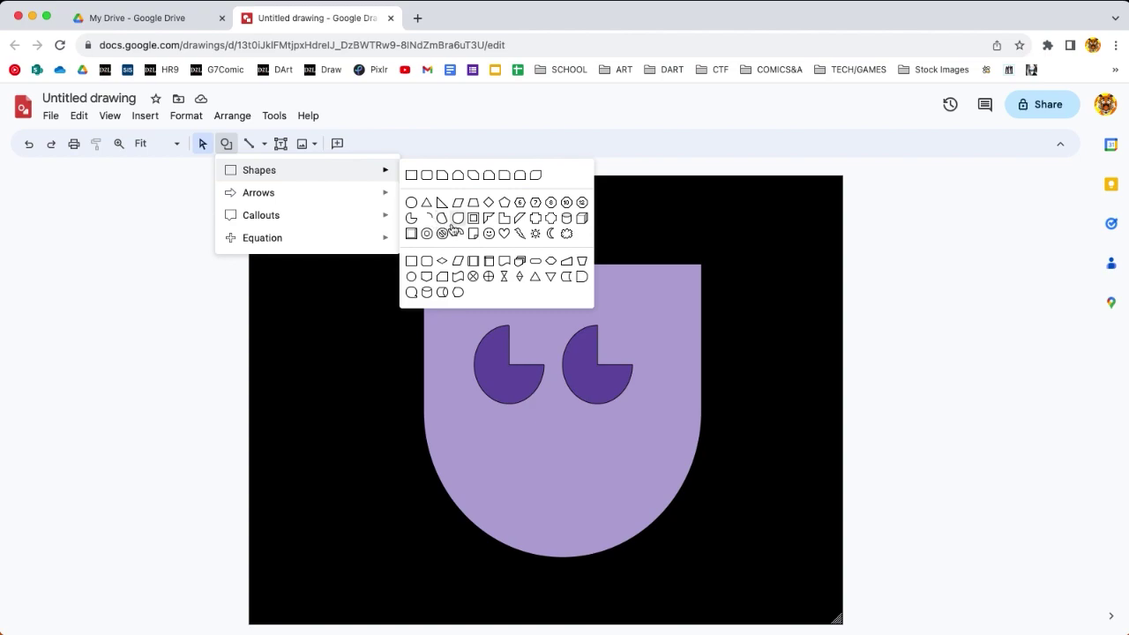
click(552, 234)
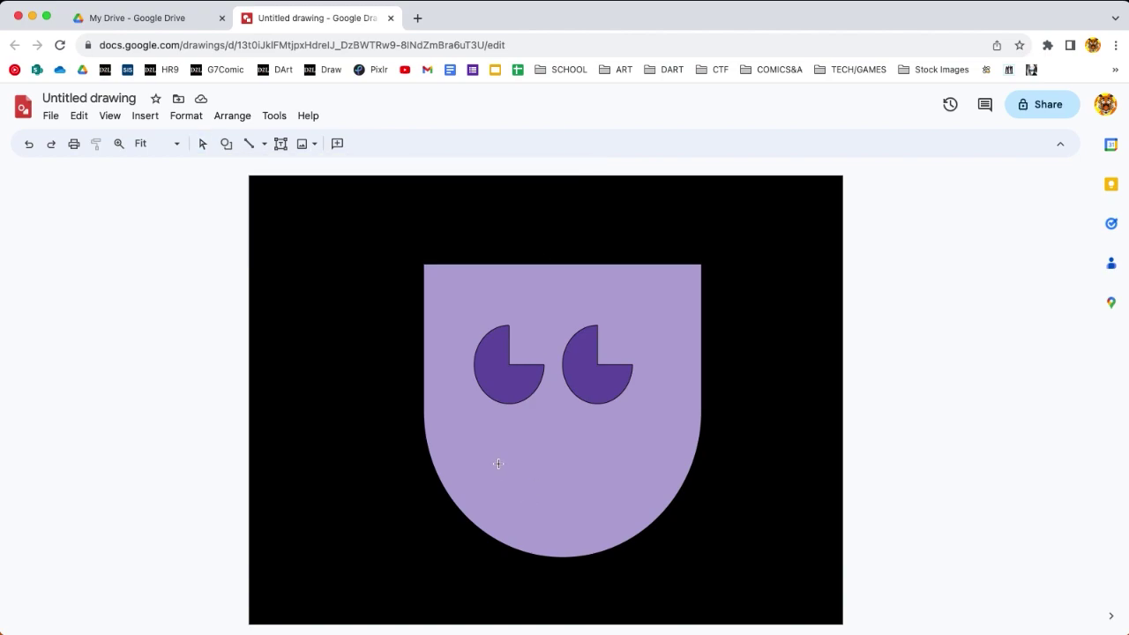
drag(499, 464, 543, 589)
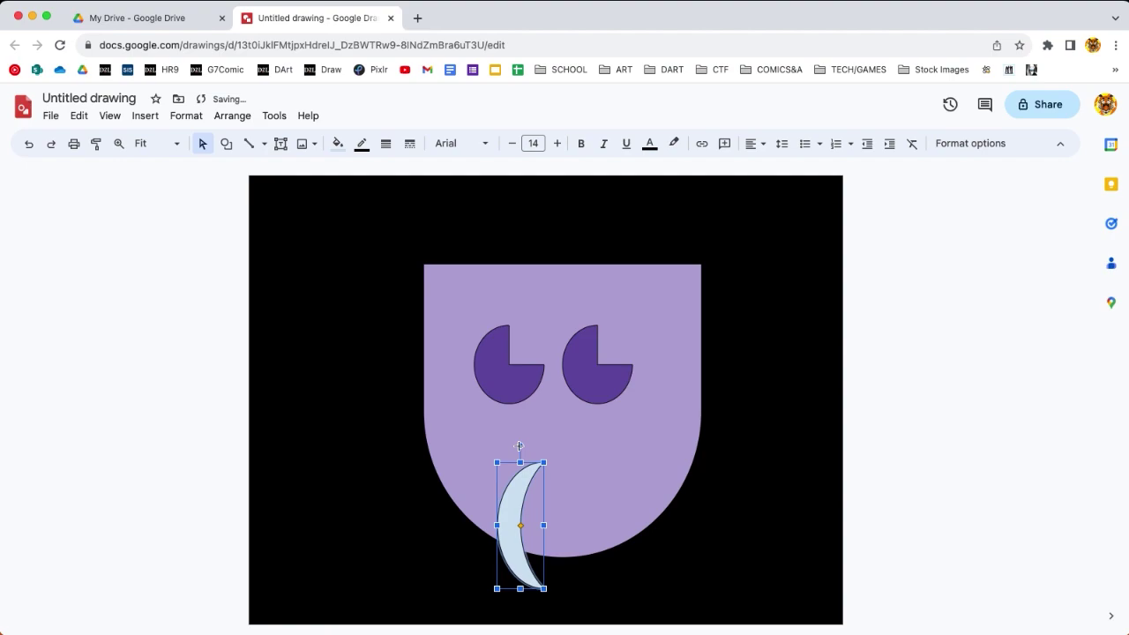
drag(520, 445, 417, 531)
drag(502, 532, 542, 480)
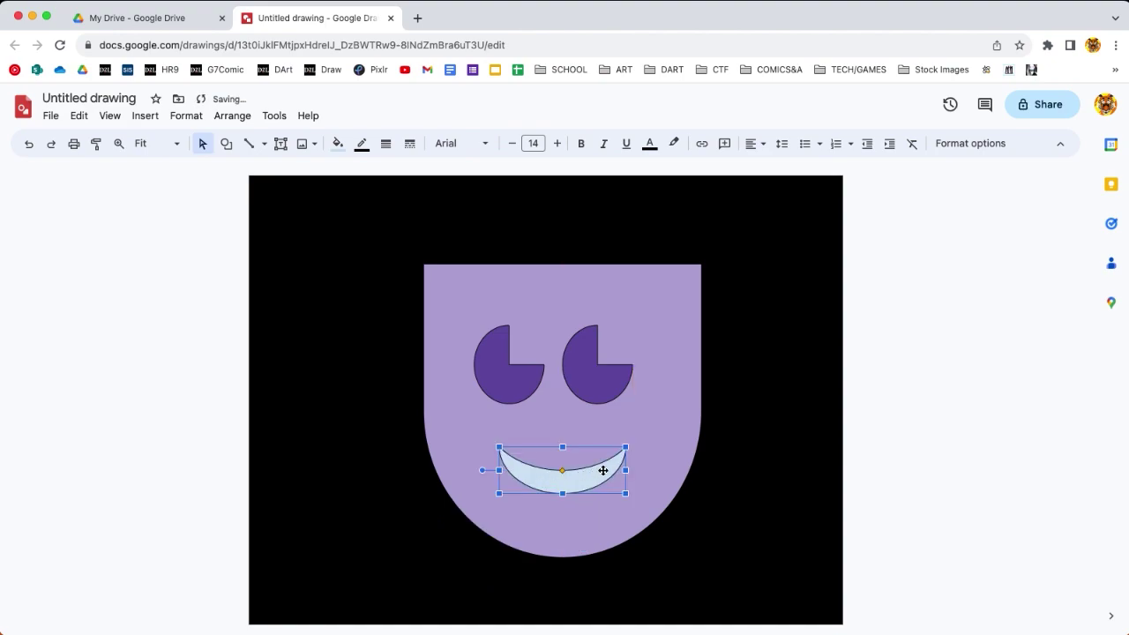
- Widen the crescent smile and centre it under the eyes
click(925, 413)
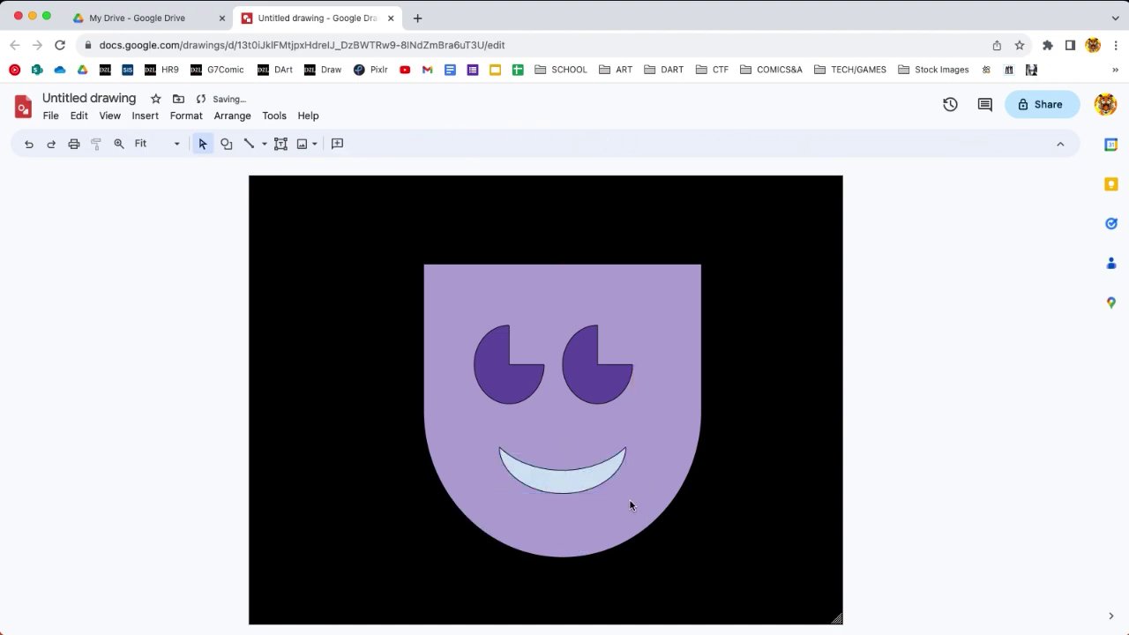
click(582, 480)
drag(626, 447, 677, 424)
drag(590, 481, 562, 495)
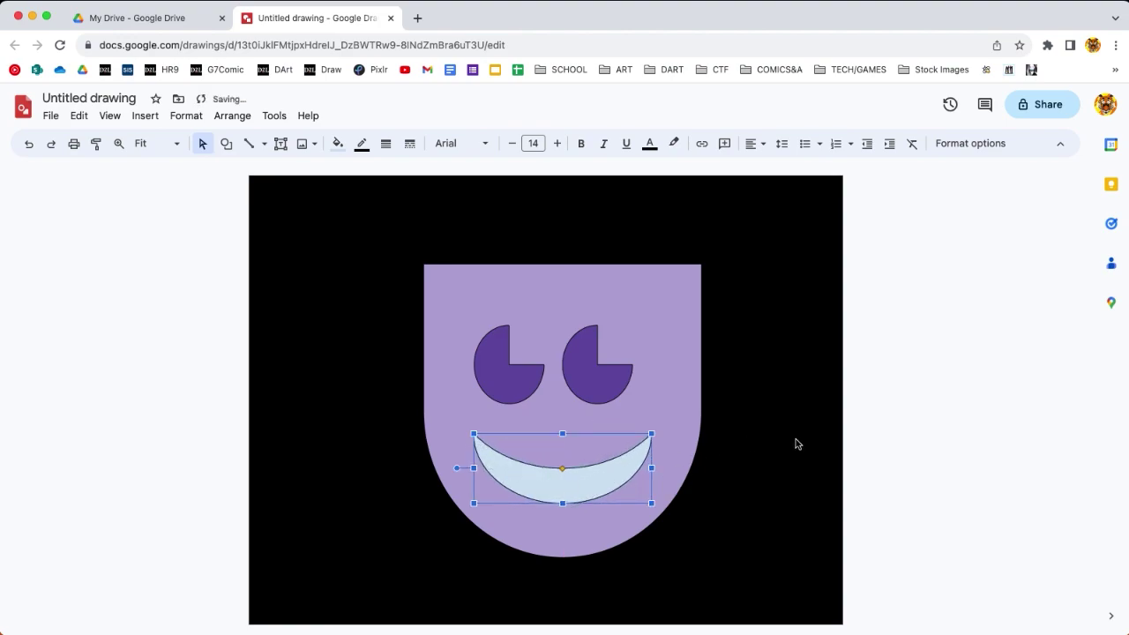
click(895, 448)
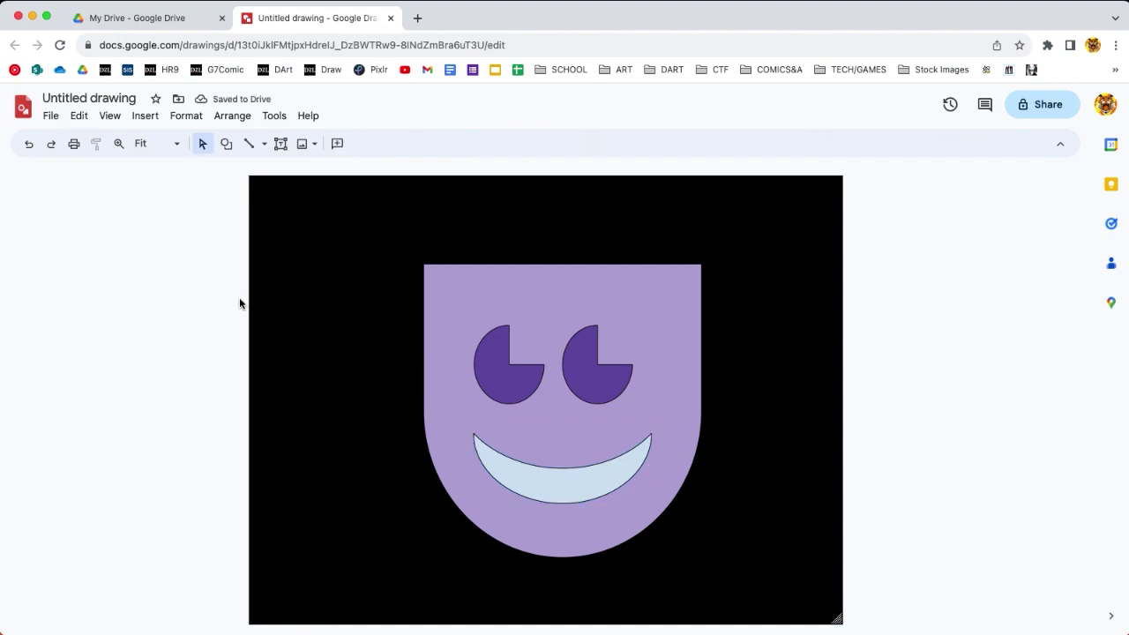
drag(376, 242, 764, 576)
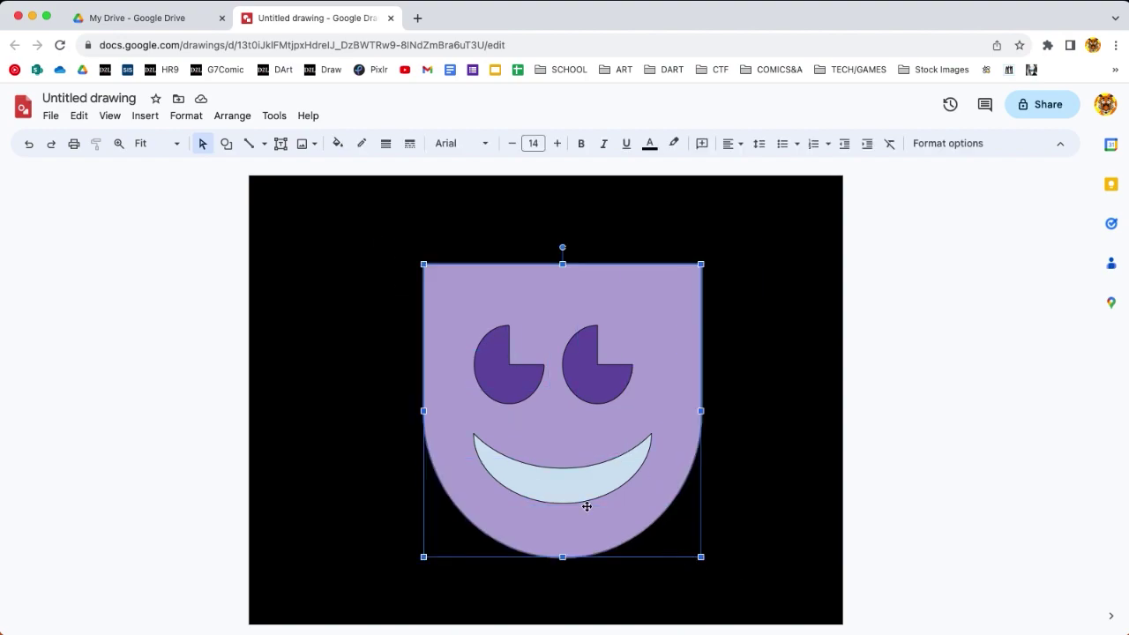
- Scale up the whole face and recentre it on the black page
drag(424, 264, 333, 286)
drag(503, 327, 544, 372)
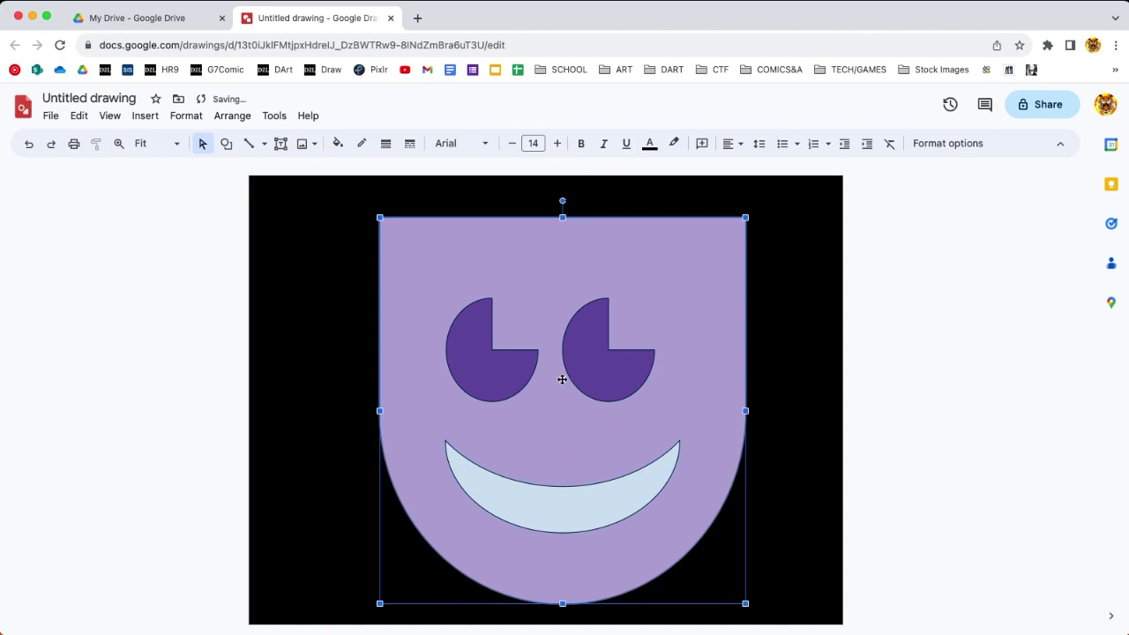
drag(561, 381, 560, 370)
click(894, 401)
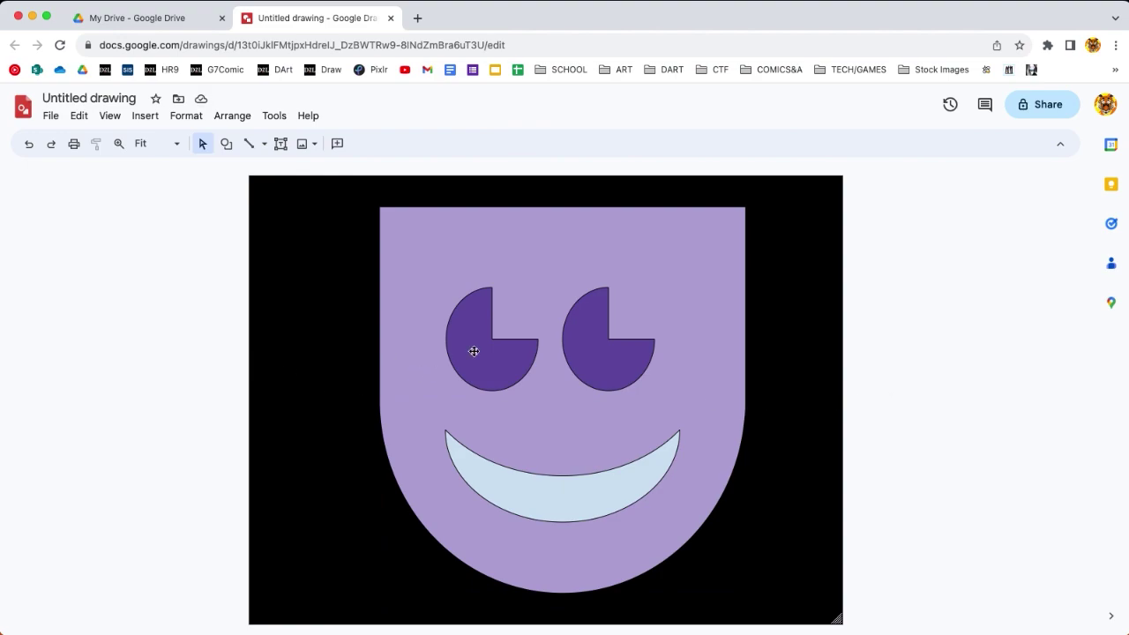
- Download the open-eyed face as the JPEG Untitled drawing (12).jpg
click(50, 116)
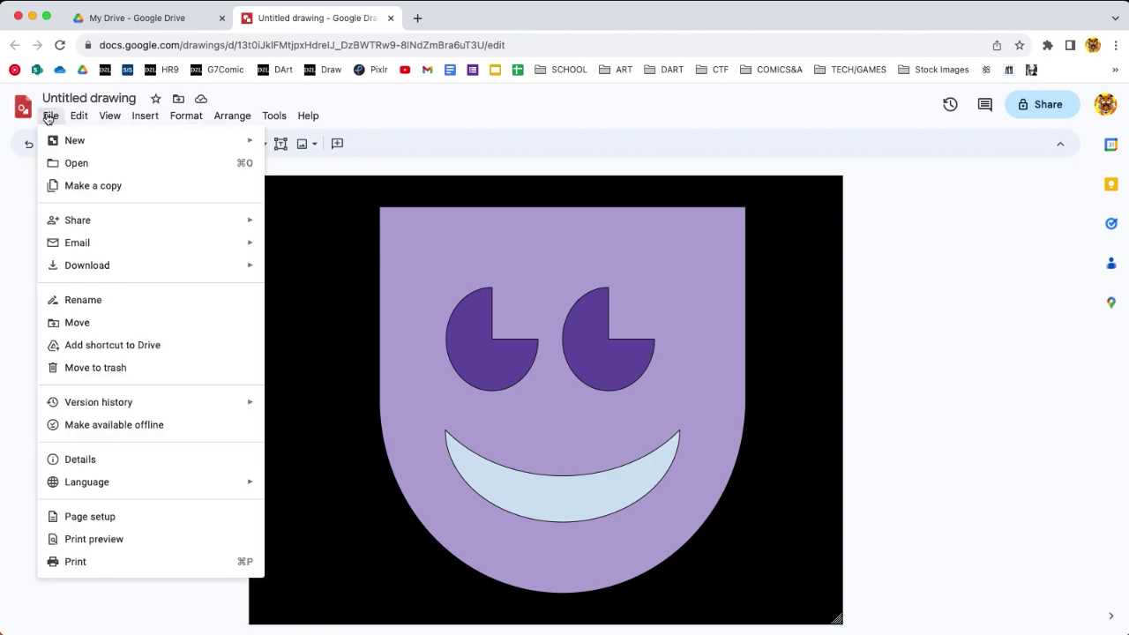
mouse_move(205, 265)
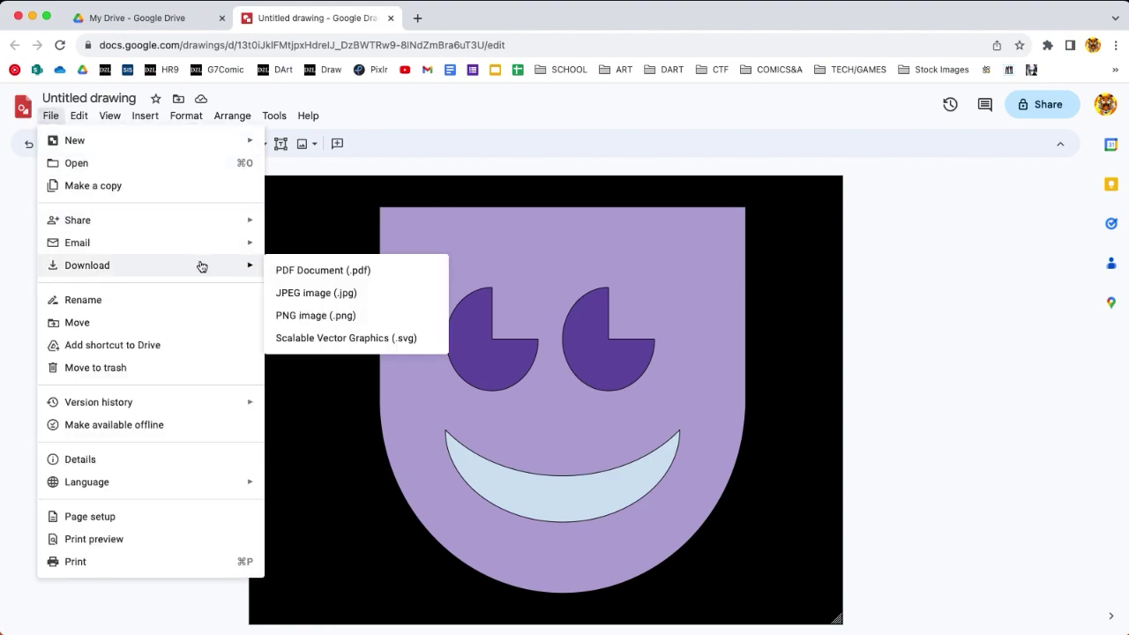
click(311, 293)
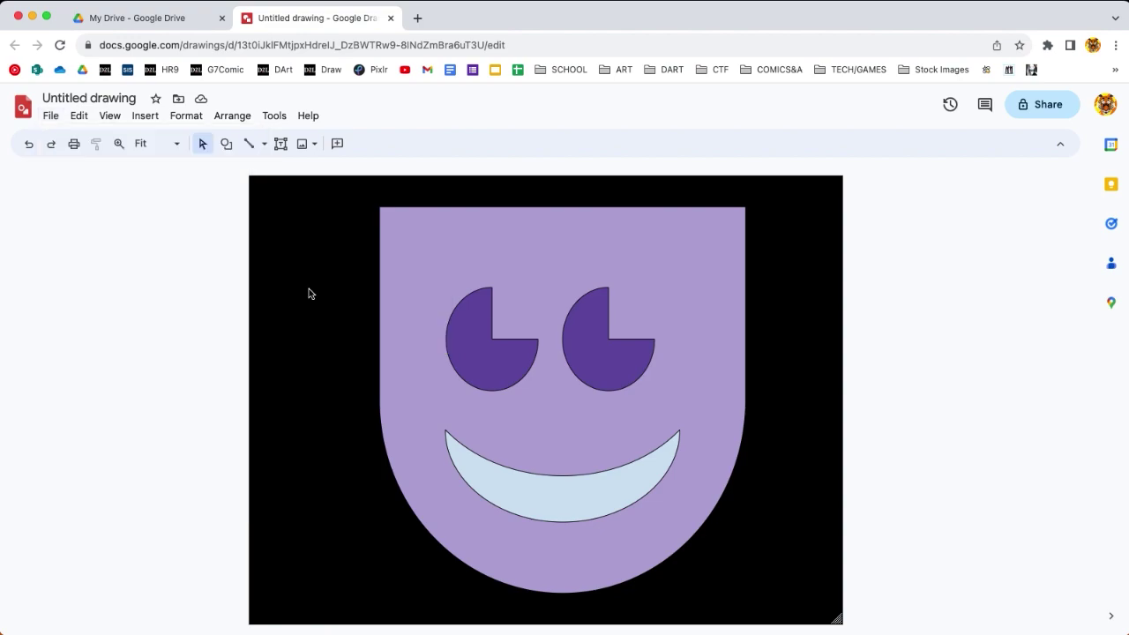
click(619, 366)
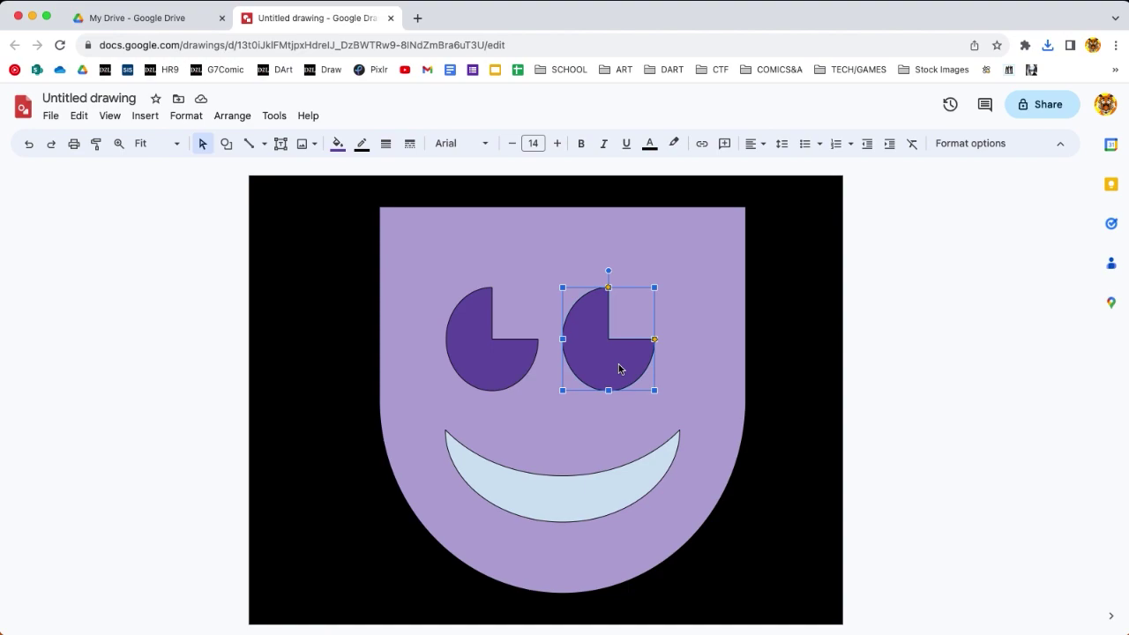
- Delete the right eye and duplicate the crescent mouth
key(BackSpace)
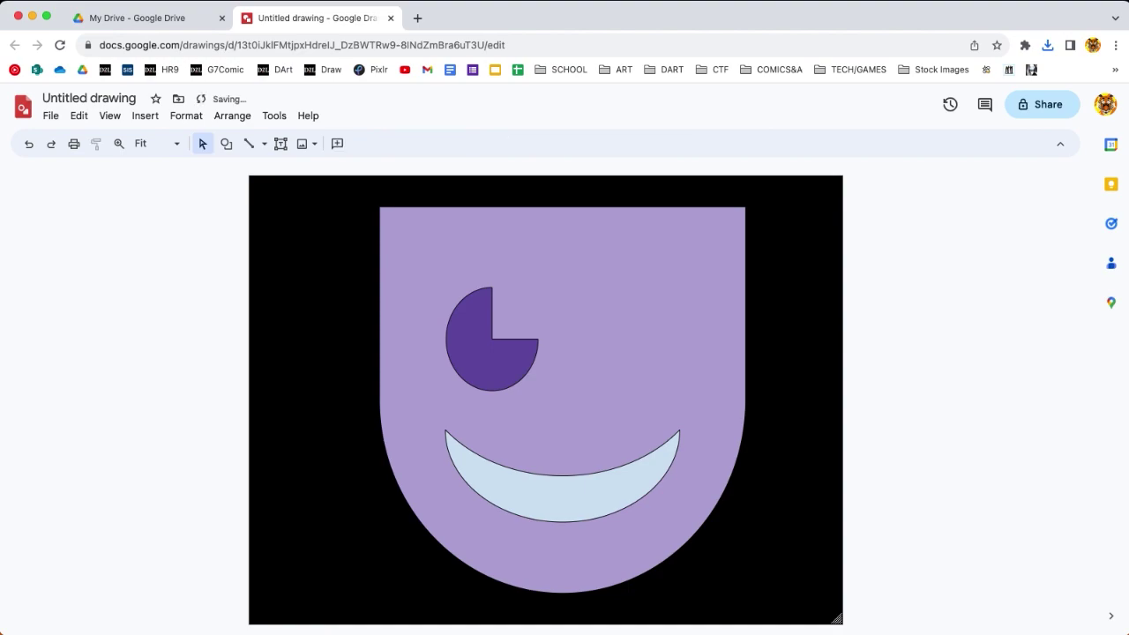
click(226, 144)
mouse_move(251, 176)
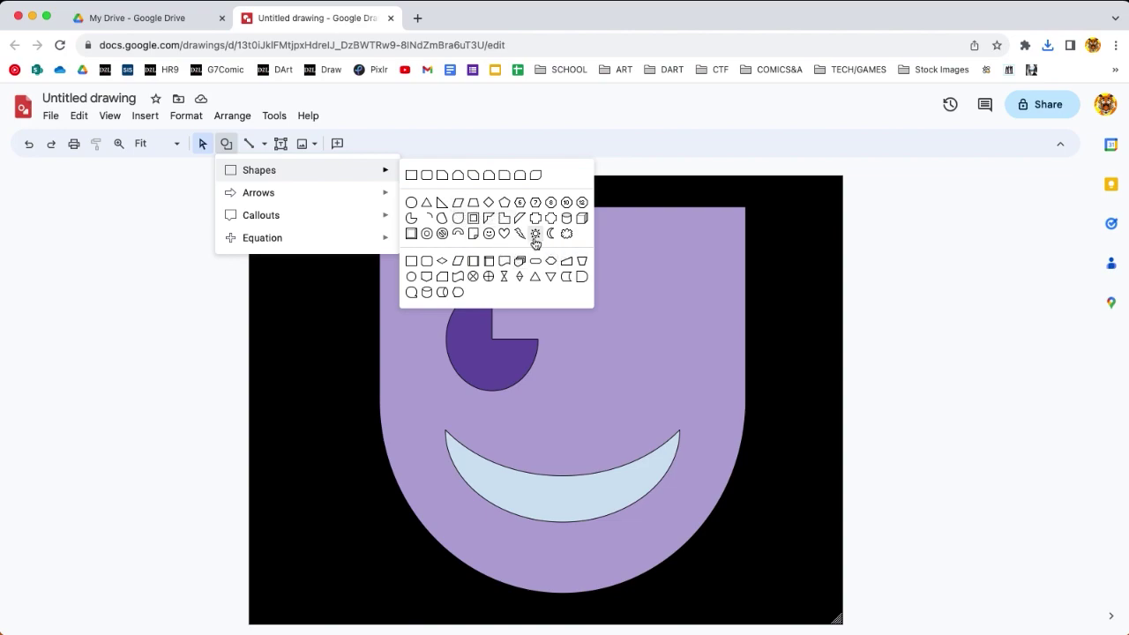
click(586, 511)
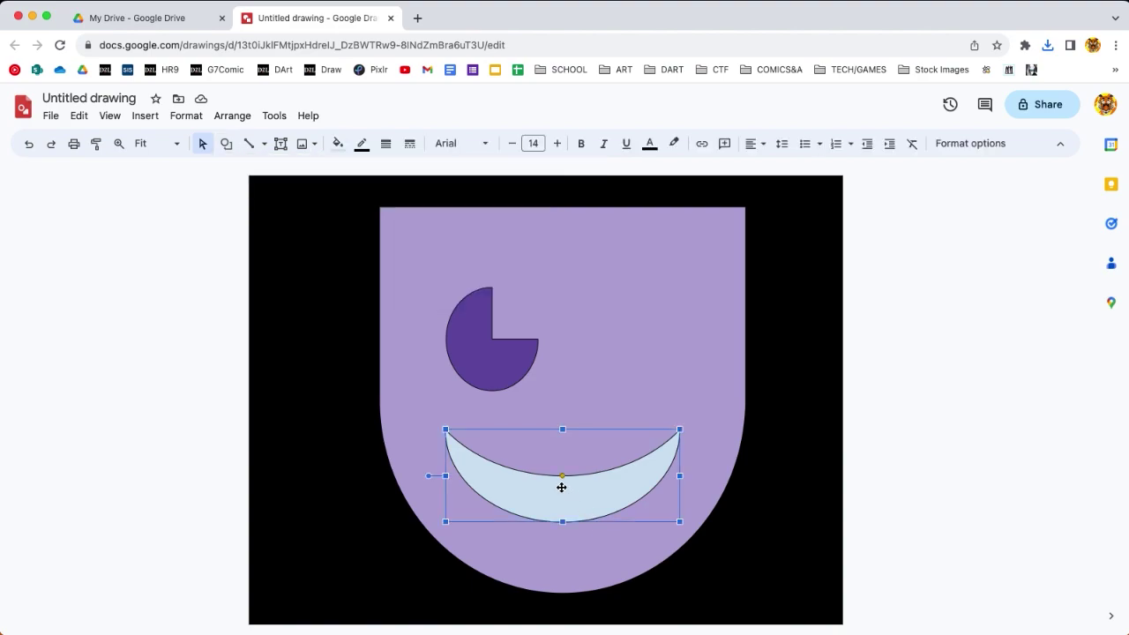
key(ctrl+d)
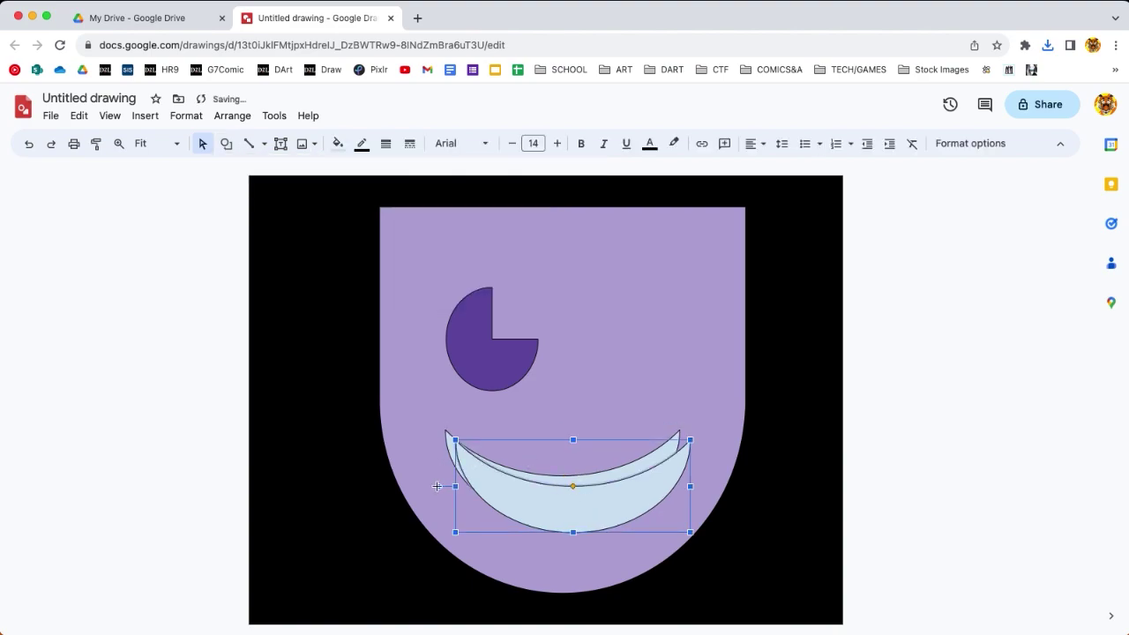
- Flip the copied crescent, shrink it into a thin winking-eye arc, and fill it dark purple
drag(437, 486, 673, 490)
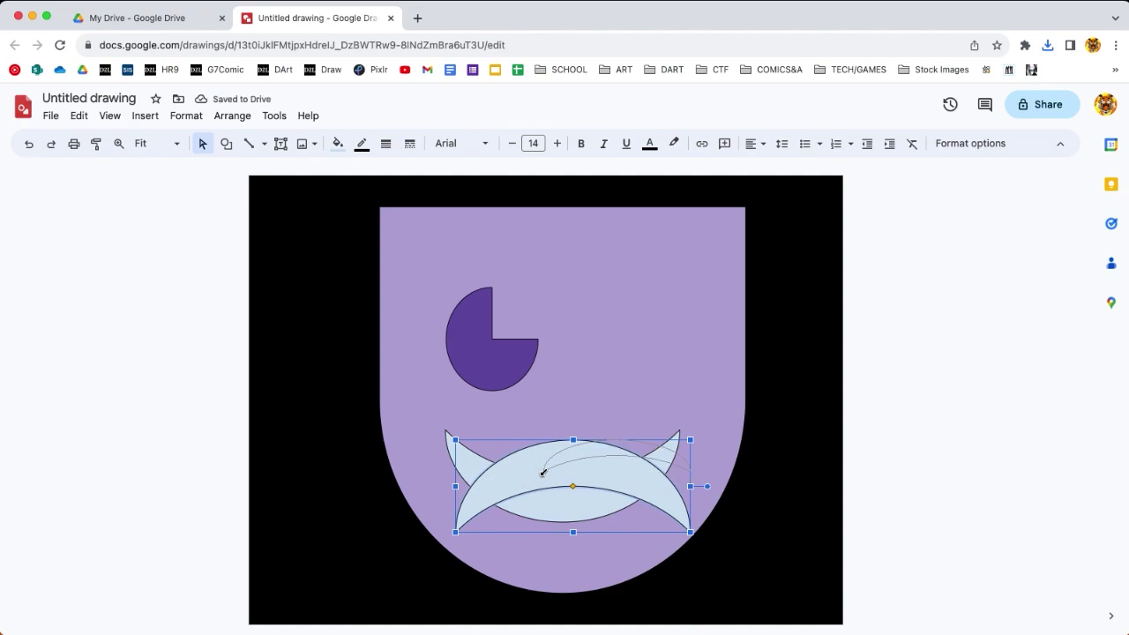
drag(581, 461, 625, 336)
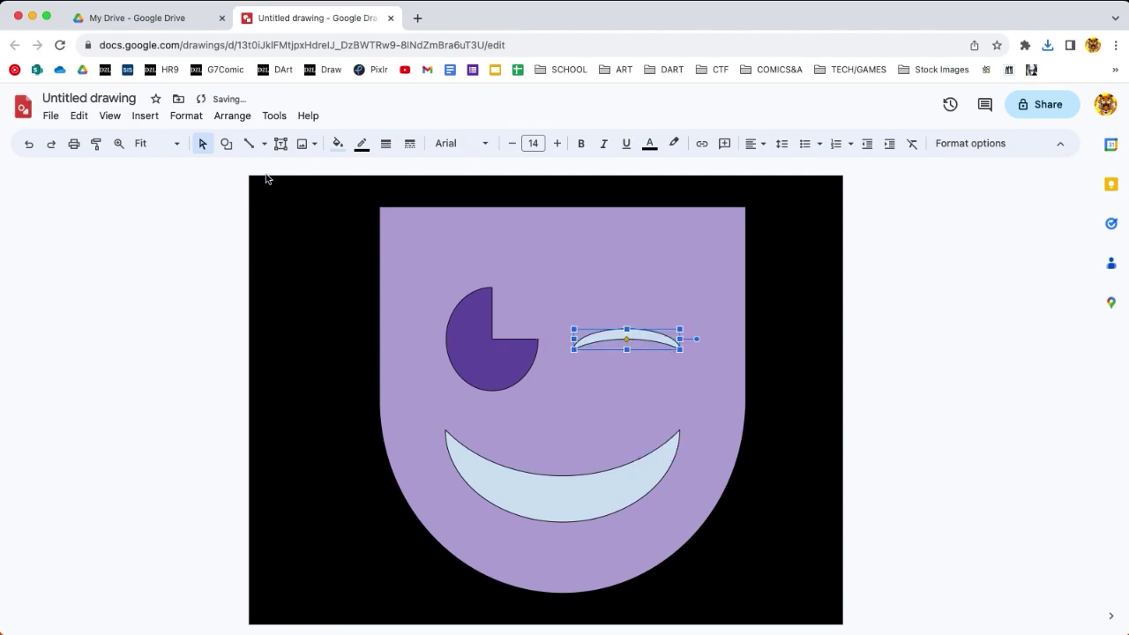
click(338, 143)
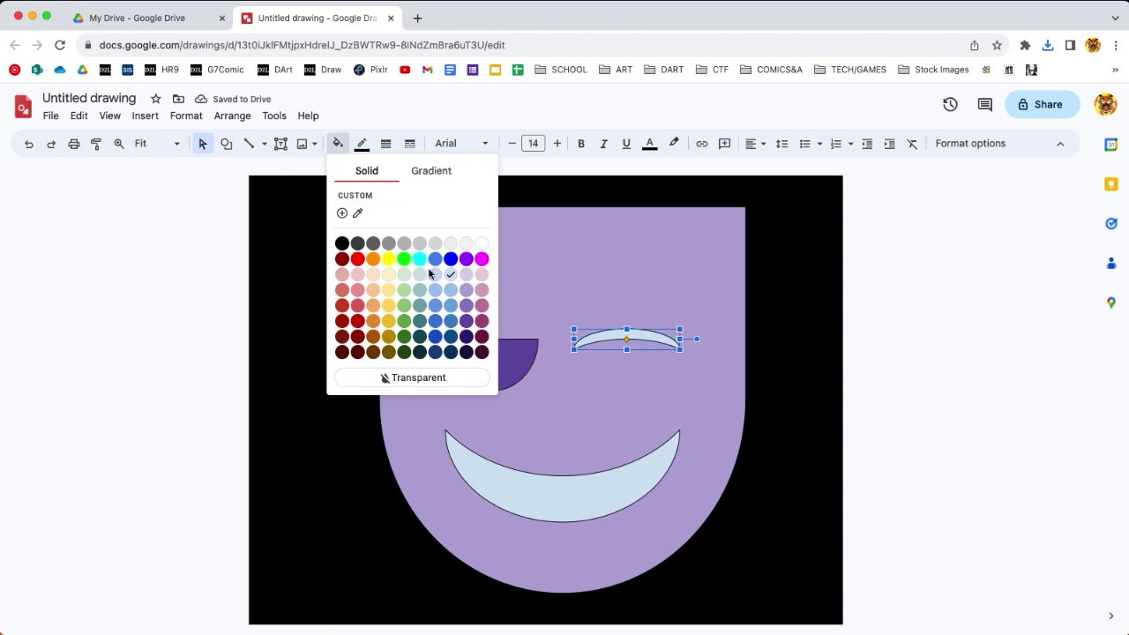
click(465, 326)
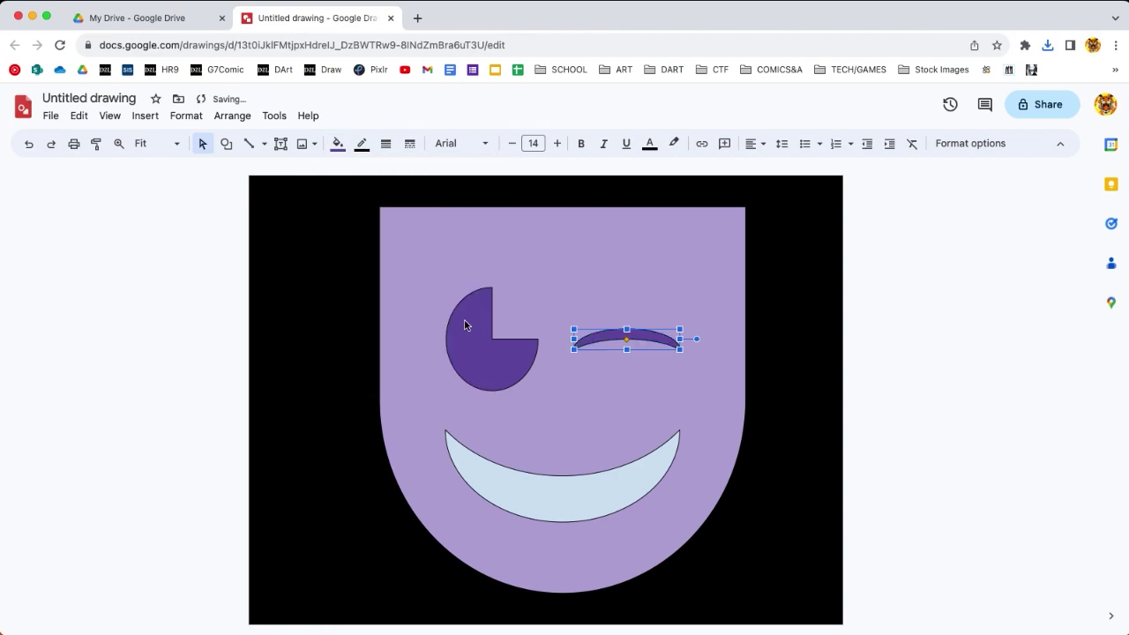
click(196, 274)
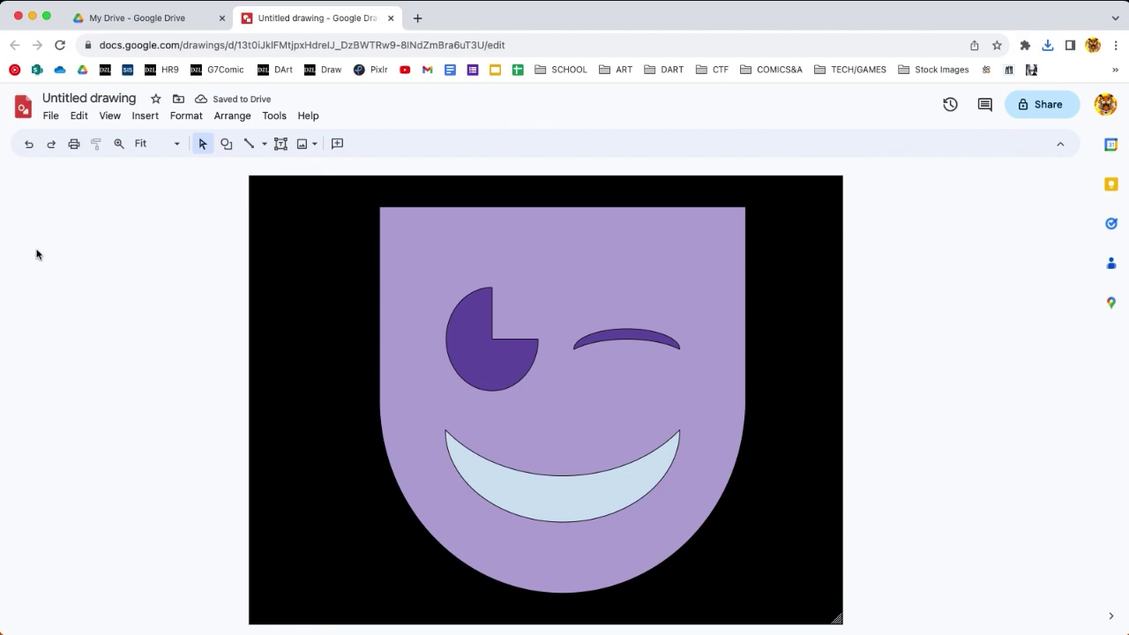
- Download the winking face as Untitled drawing (13).jpg and open a blank browser tab
click(48, 118)
mouse_move(227, 270)
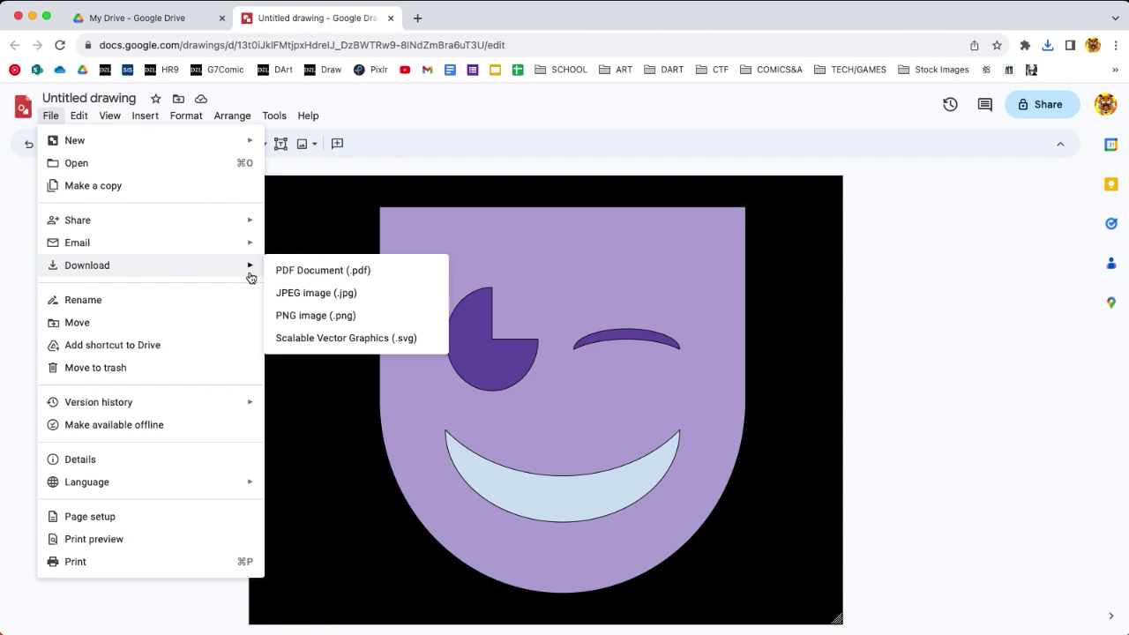
click(300, 293)
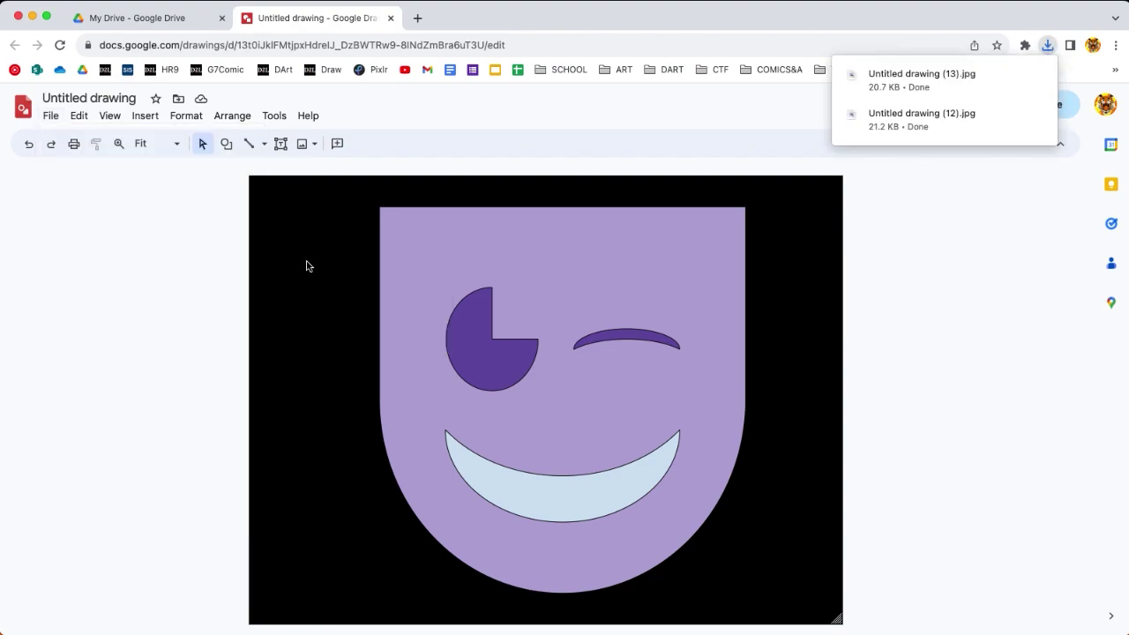
click(415, 18)
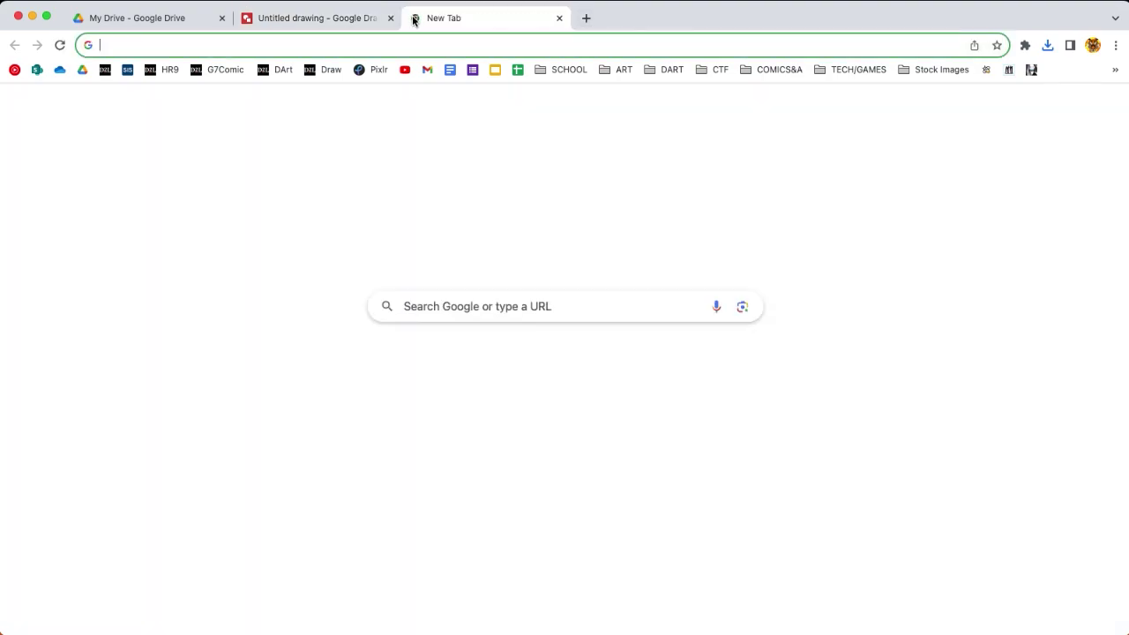
- Navigate to ezgif.com and open its Animated GIF Maker page
text(ezgif)
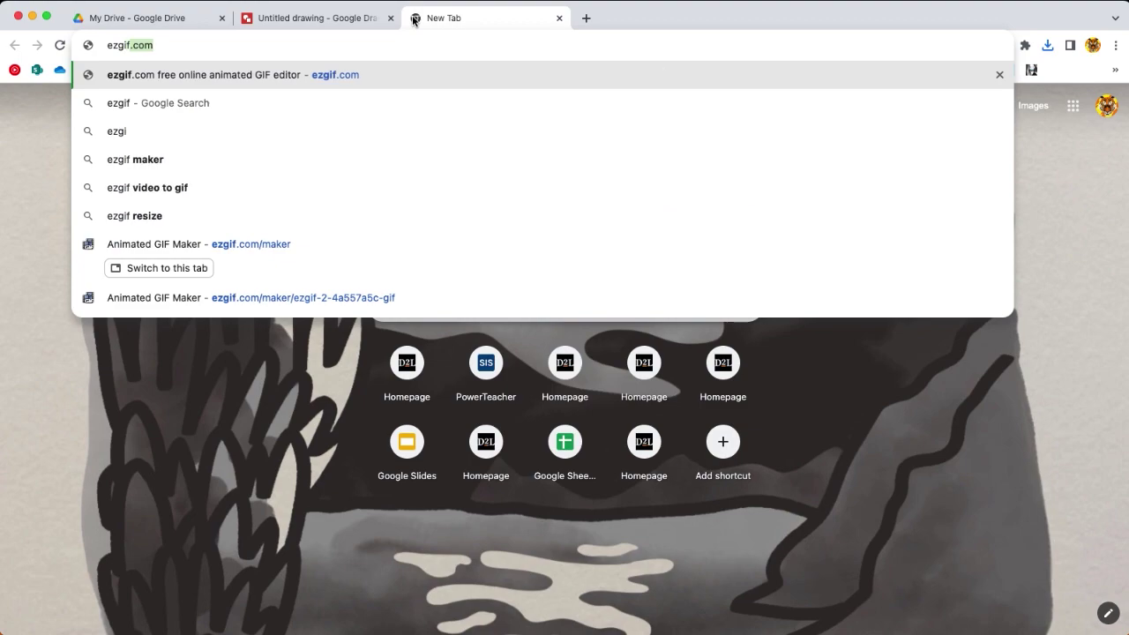
key(Return)
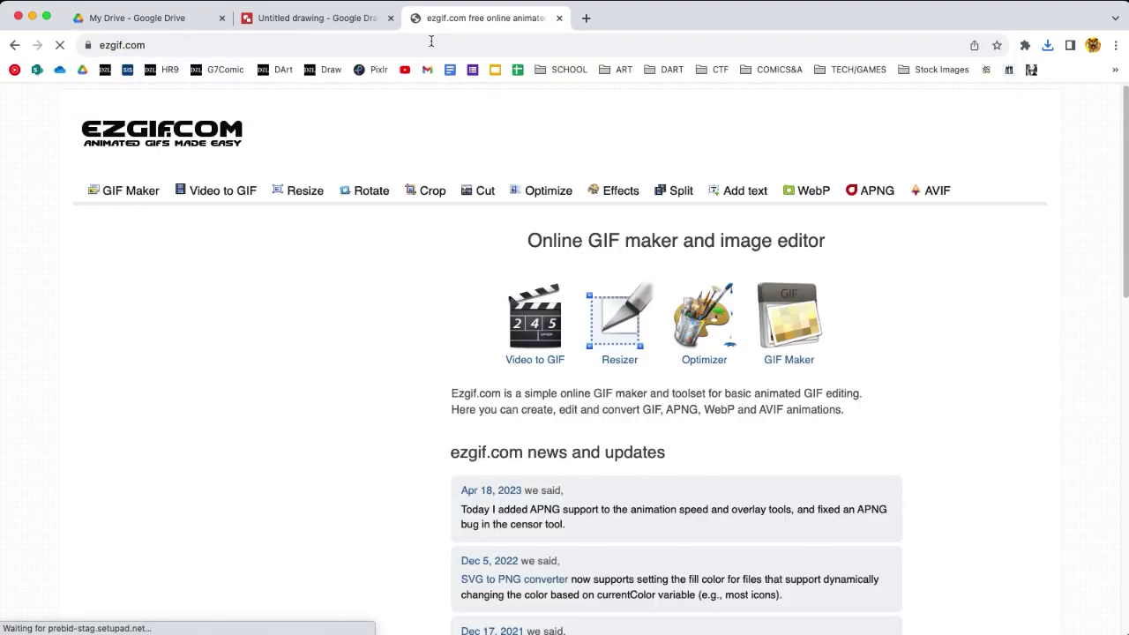
click(139, 196)
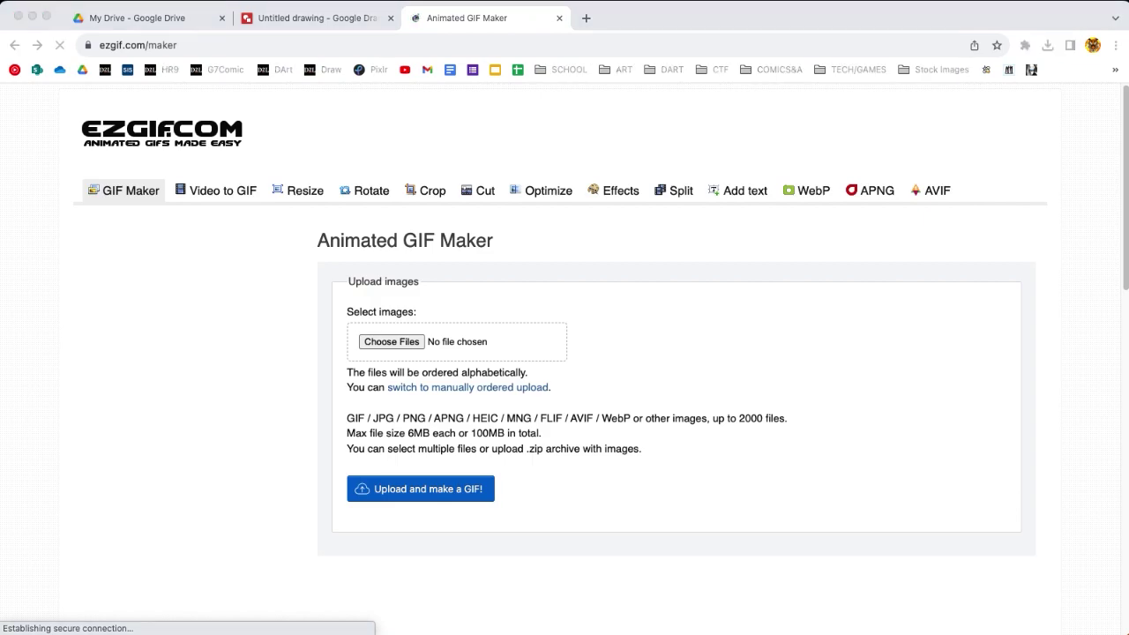
- Upload the two Untitled drawing JPGs to ezgif as GIF frames 1 and 2
mouse_move(610, 634)
mouse_down()
mouse_move(610, 571)
mouse_move(666, 504)
mouse_move(668, 388)
mouse_move(628, 388)
mouse_move(561, 355)
mouse_move(432, 344)
mouse_up()
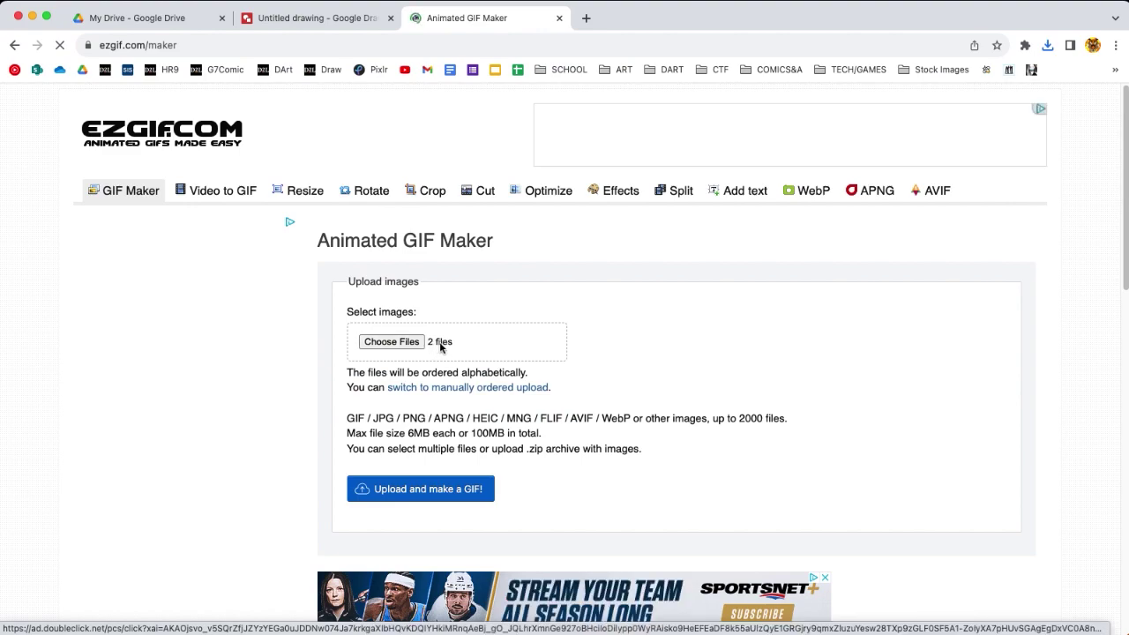
click(445, 491)
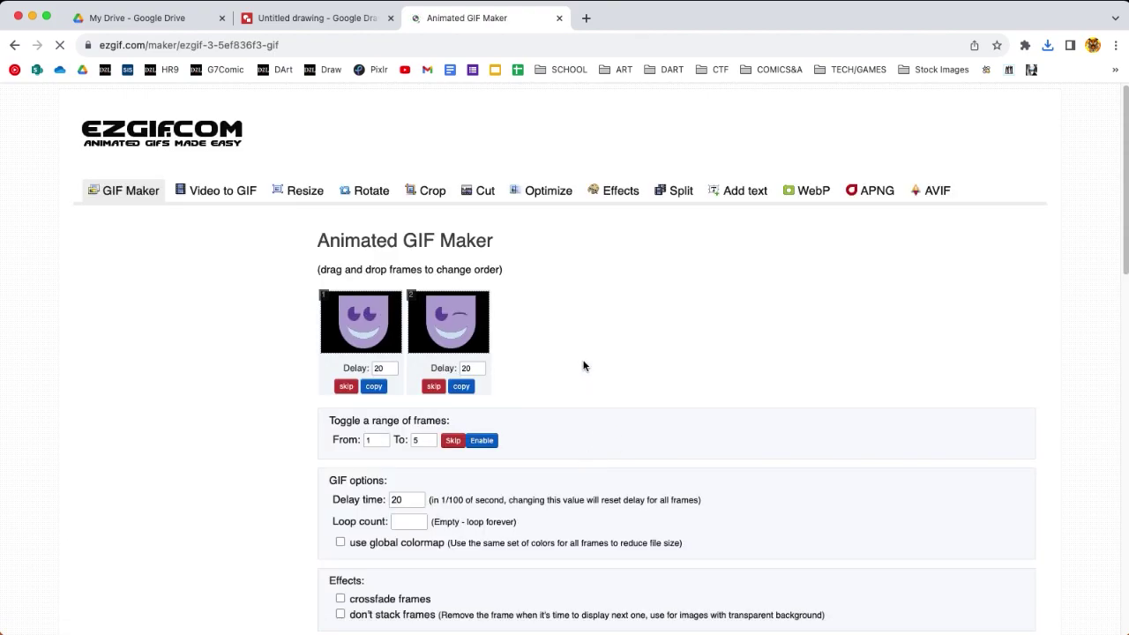
- Change frame 1's delay from 20 to 80, leaving frame 2 at 20
scroll(583, 366, up, 5)
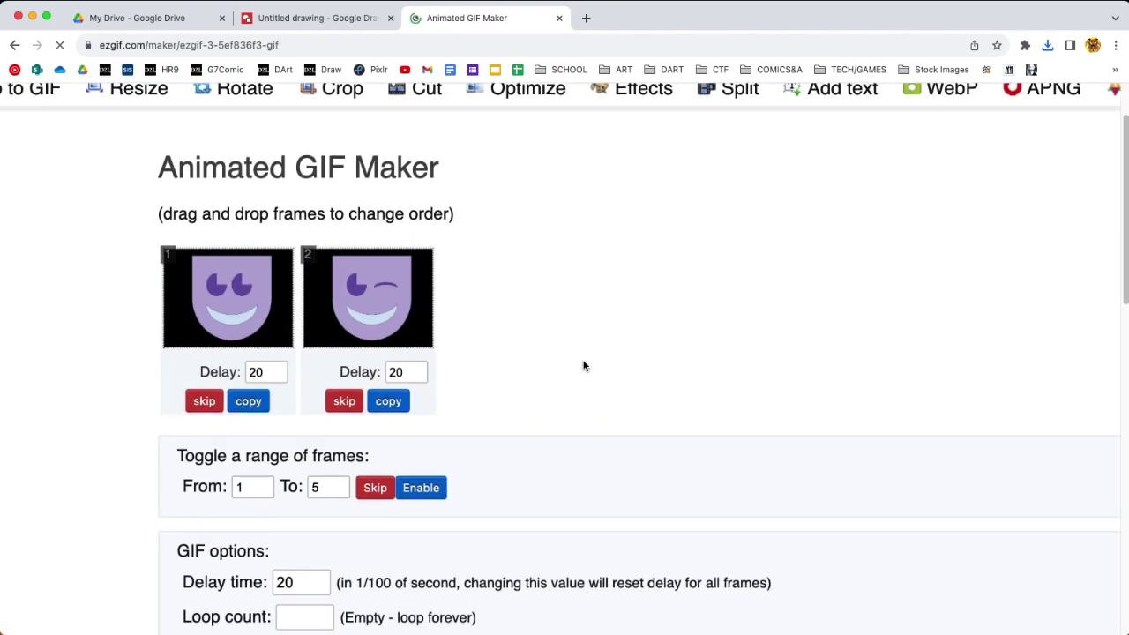
scroll(583, 366, up, 2)
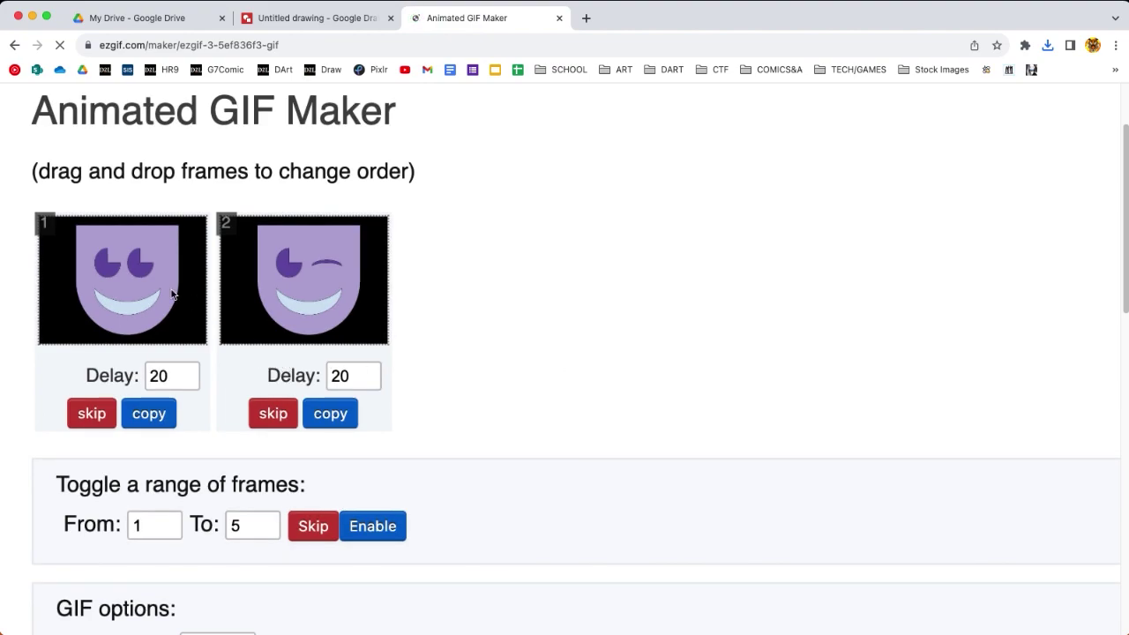
scroll(203, 334, down, 1)
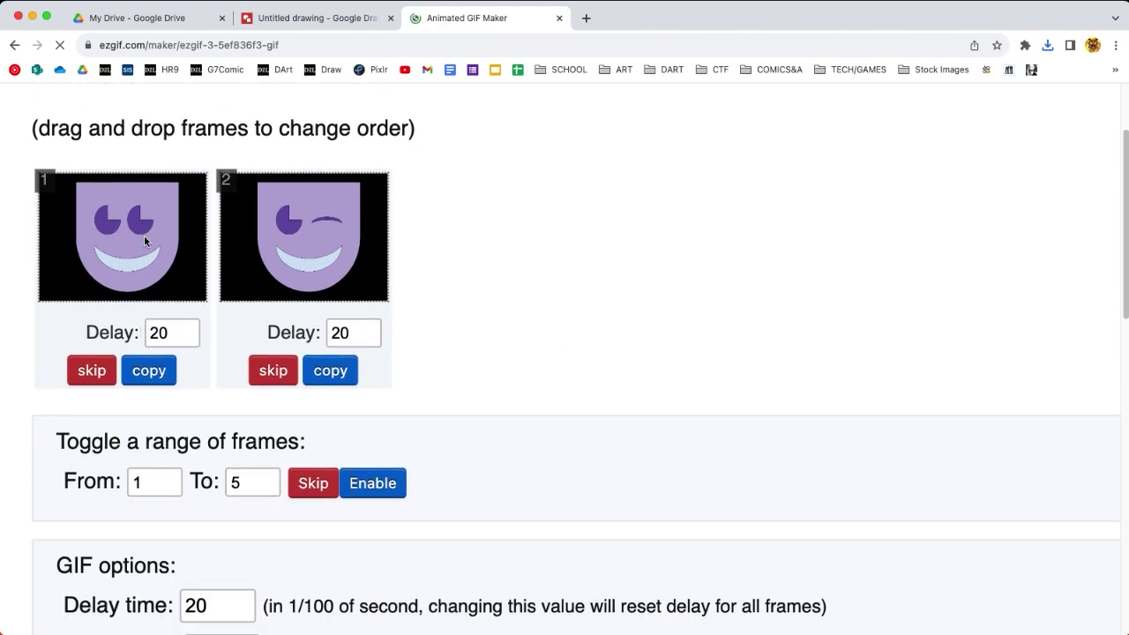
click(161, 332)
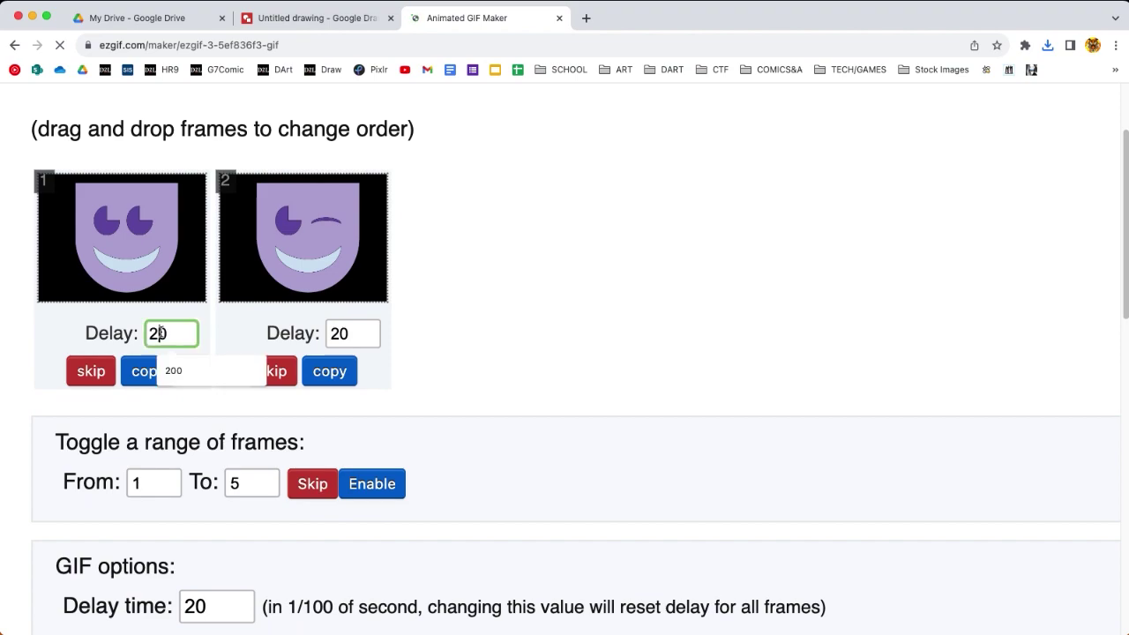
key(BackSpace)
text(8)
click(566, 352)
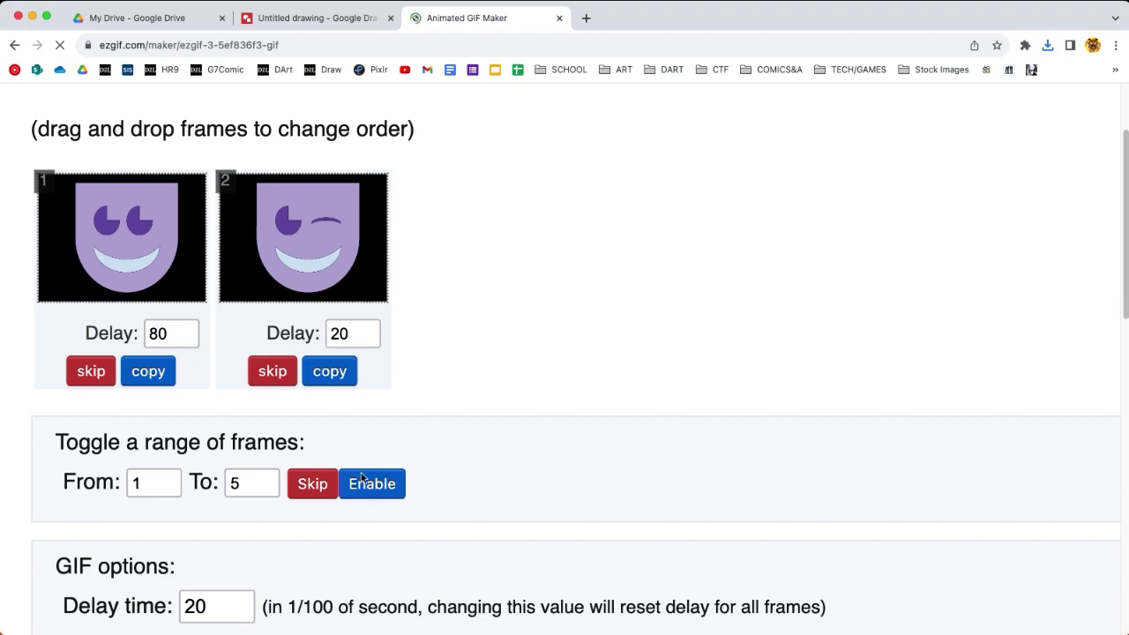
scroll(361, 479, down, 5)
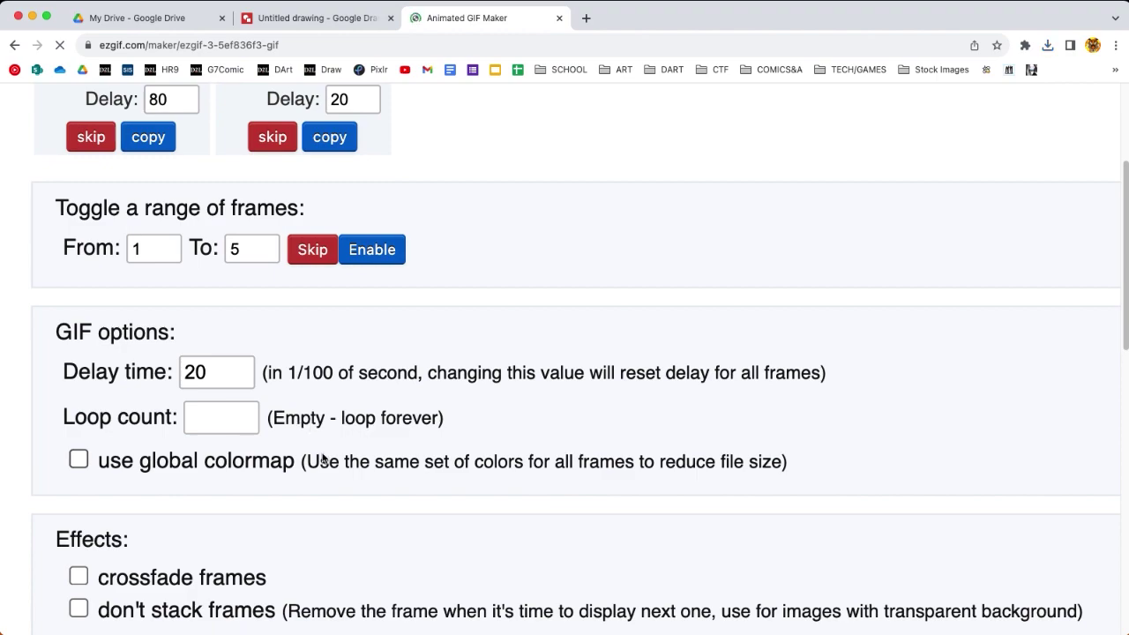
scroll(323, 458, down, 6)
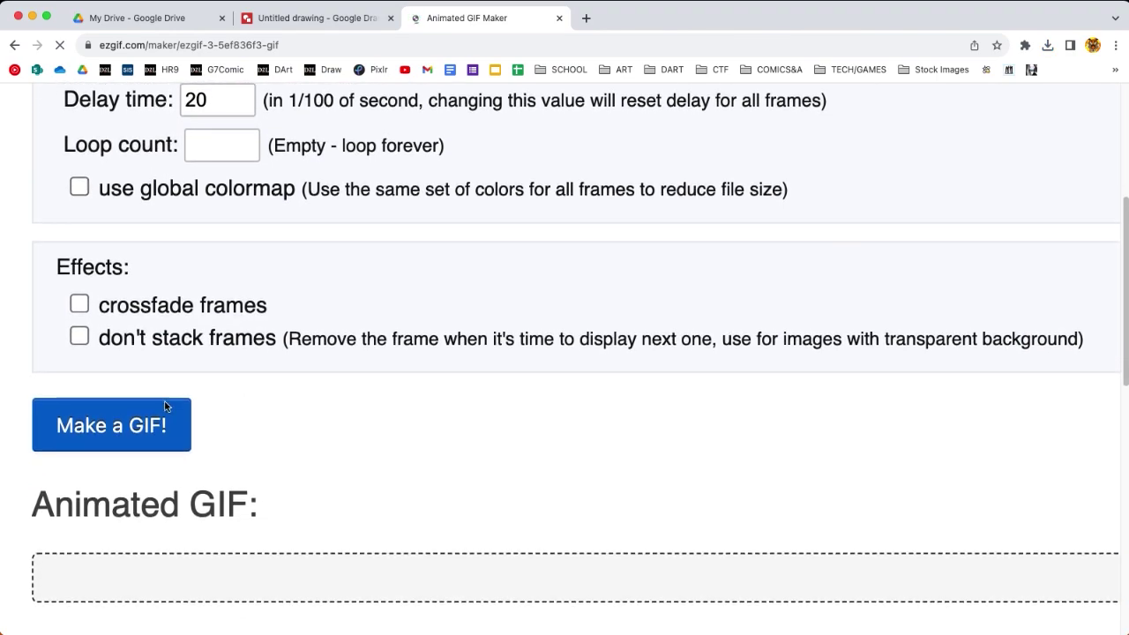
- Generate the two-frame GIF and save it as ezgif.com-gif-maker.gif
click(146, 421)
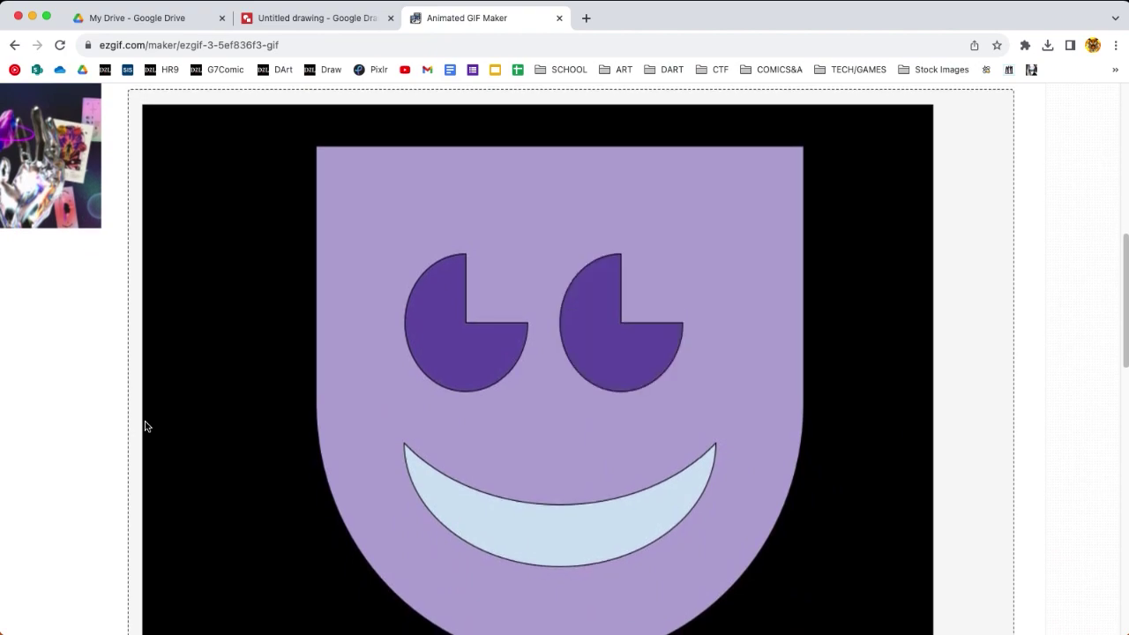
scroll(487, 449, down, 1)
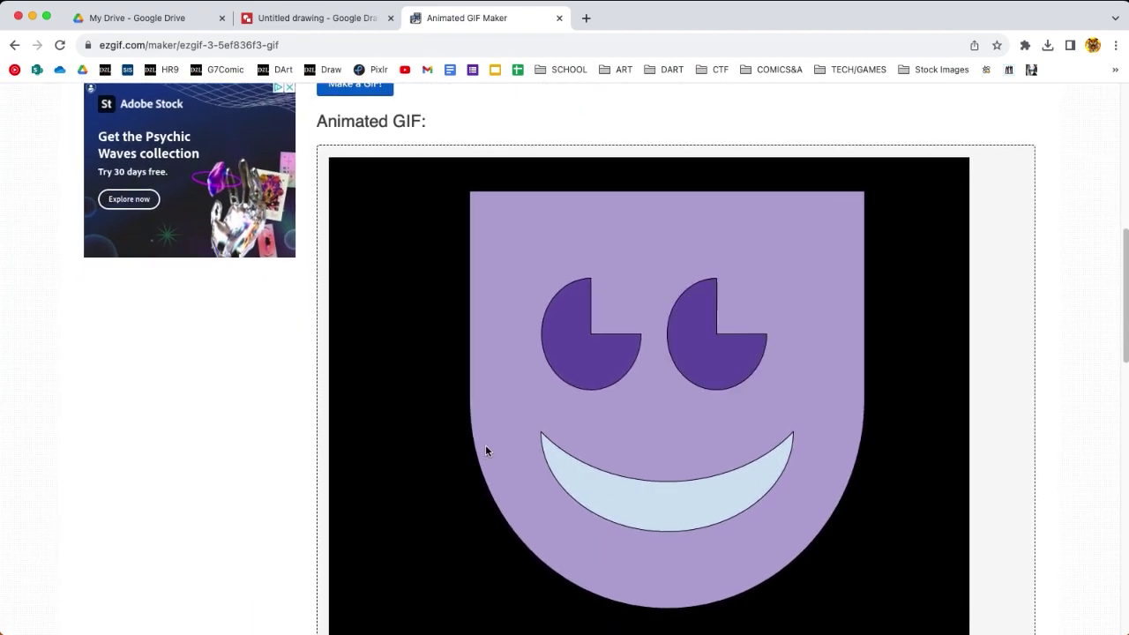
scroll(486, 449, down, 5)
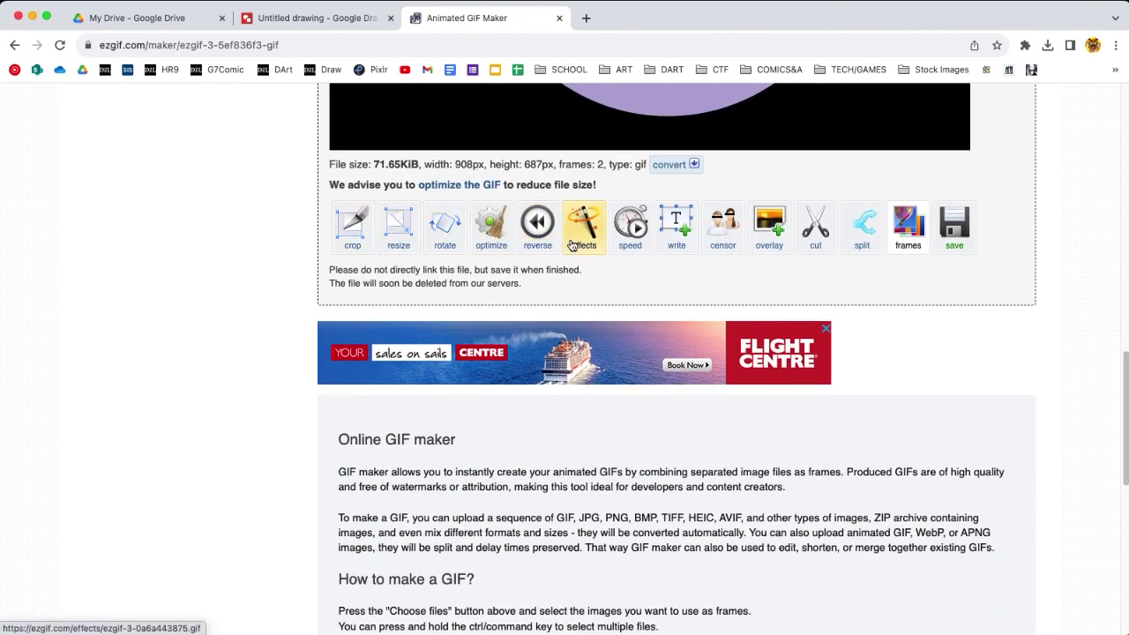
click(959, 242)
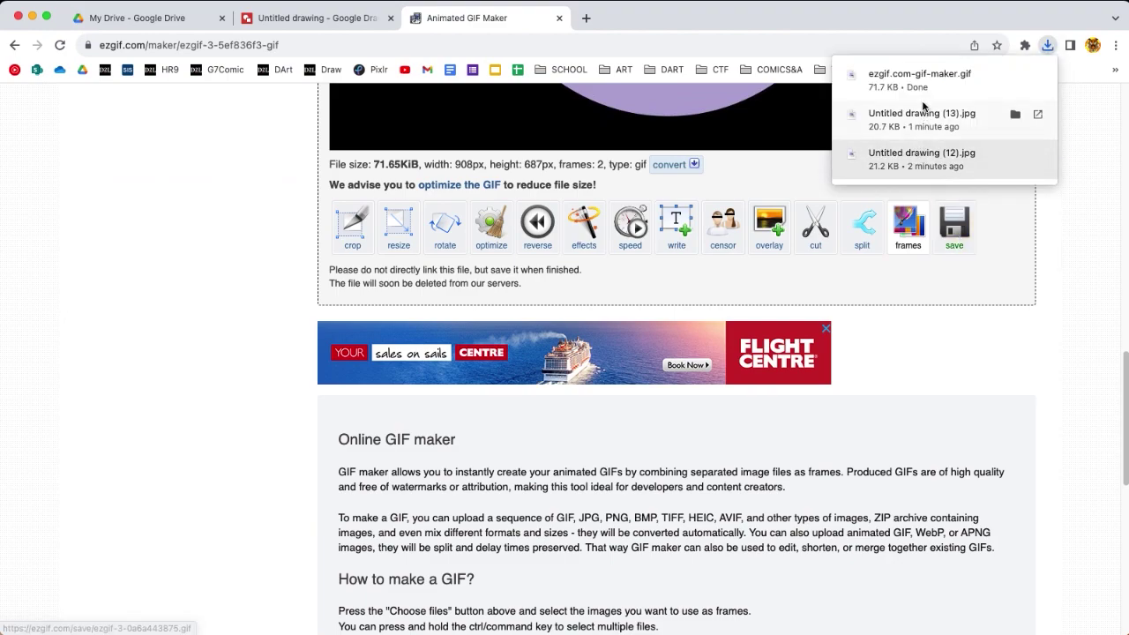
- Open the downloaded ezgif.com-gif-maker.gif in a new Chrome tab to view the wink
drag(920, 85, 620, 14)
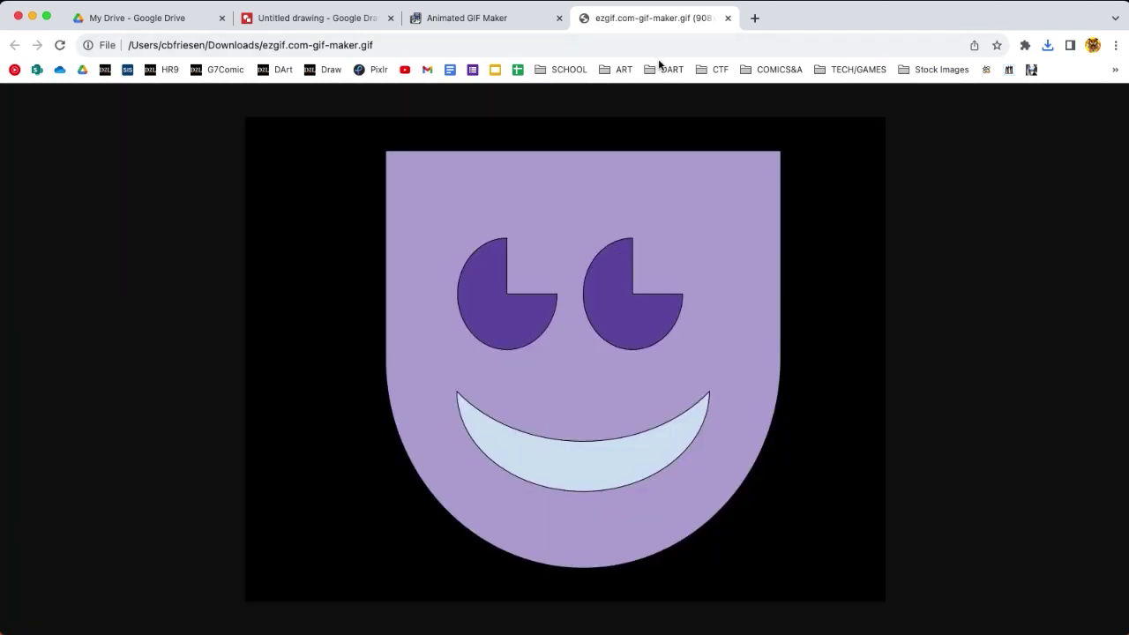